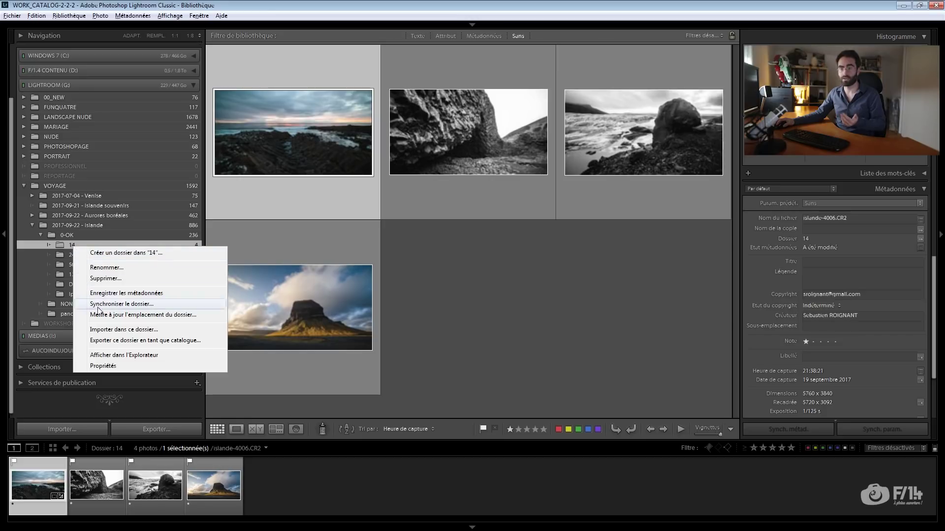
Show folder 14 in Windows Explorer, go up to the 2017-09-22 - Islande folder and return to Lightroom.
{"action": "left_click", "coordinate": [161, 358]}
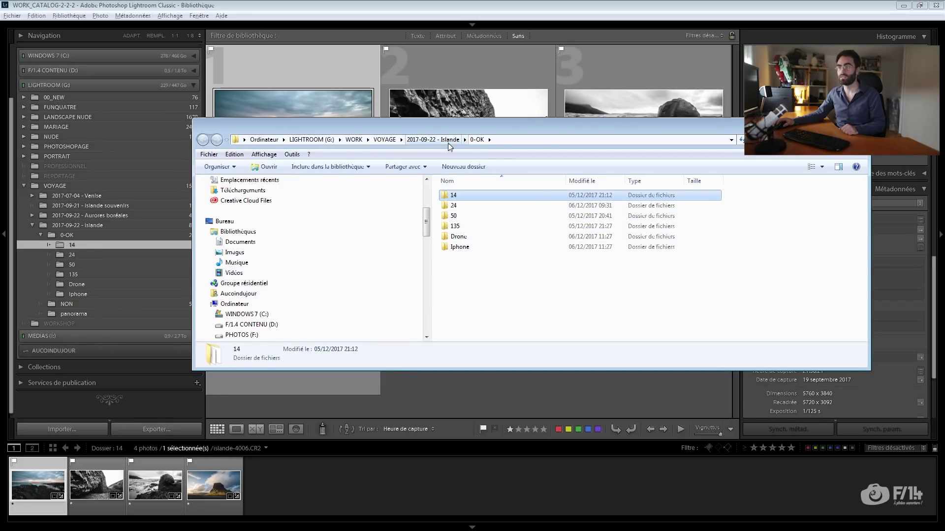
{"action": "key", "text": "alt+Up"}
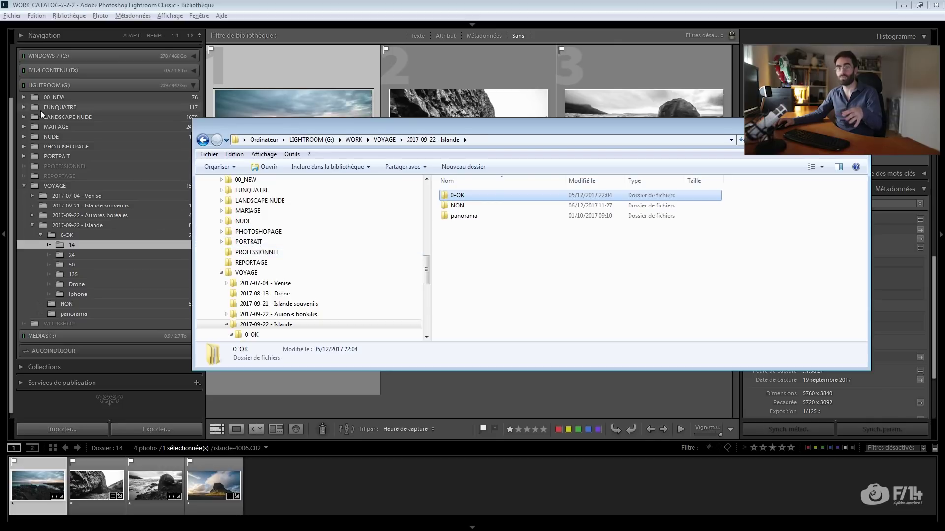
{"action": "key", "text": "alt+Tab"}
Try to move the photo of the mountain under the cloudy sky from folder 14 to folder 24.
{"action": "left_click", "coordinate": [277, 288]}
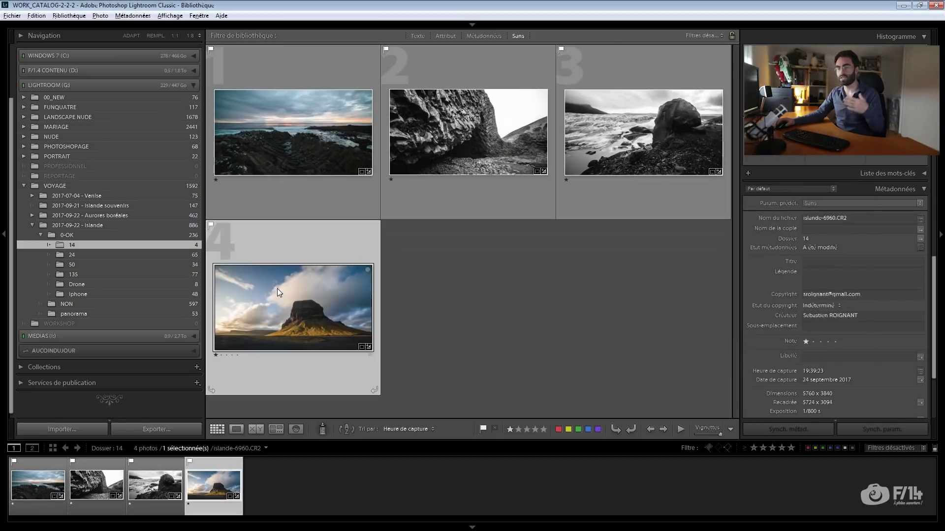
{"action": "left_click_drag", "start_coordinate": [282, 304], "coordinate": [63, 258]}
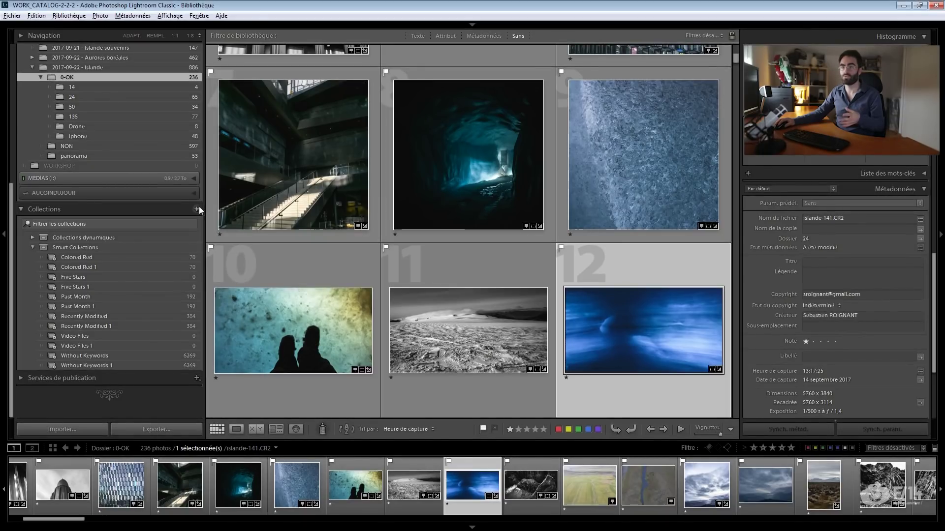
Create a collection named Collection with a virtual copy of the blue photo, and add a NON photo and the green fields Drone photo to it.
{"action": "left_click", "coordinate": [197, 208]}
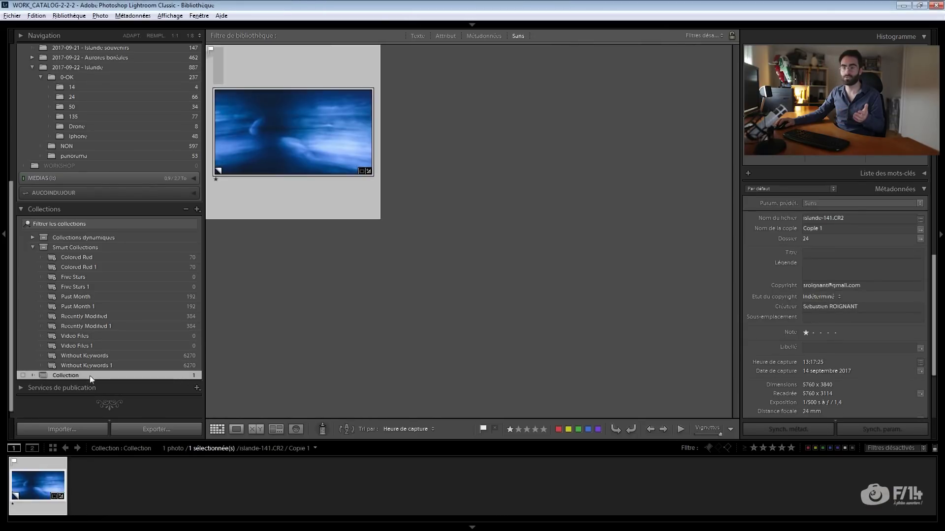
{"action": "left_click", "coordinate": [76, 149]}
{"action": "left_click_drag", "start_coordinate": [295, 160], "coordinate": [106, 375]}
{"action": "left_click", "coordinate": [111, 124]}
{"action": "left_click_drag", "start_coordinate": [291, 129], "coordinate": [116, 370]}
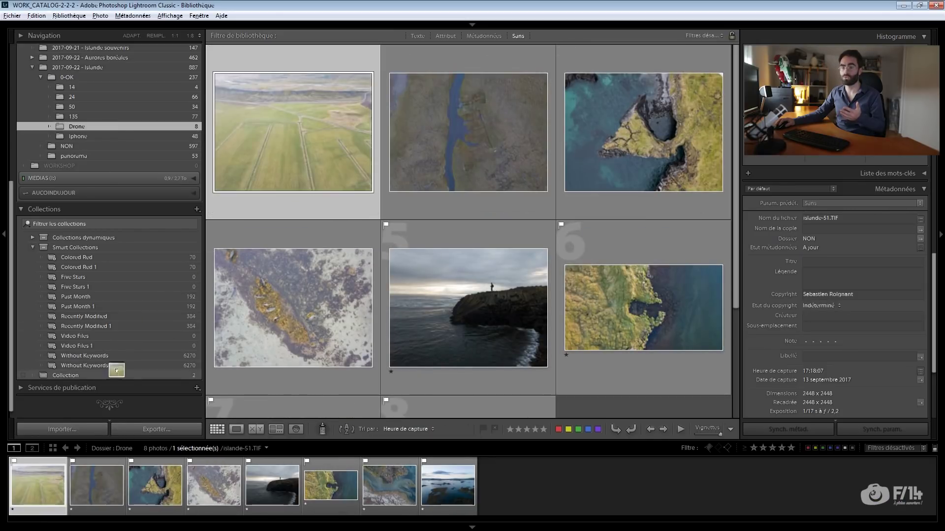
{"action": "left_click", "coordinate": [124, 377]}
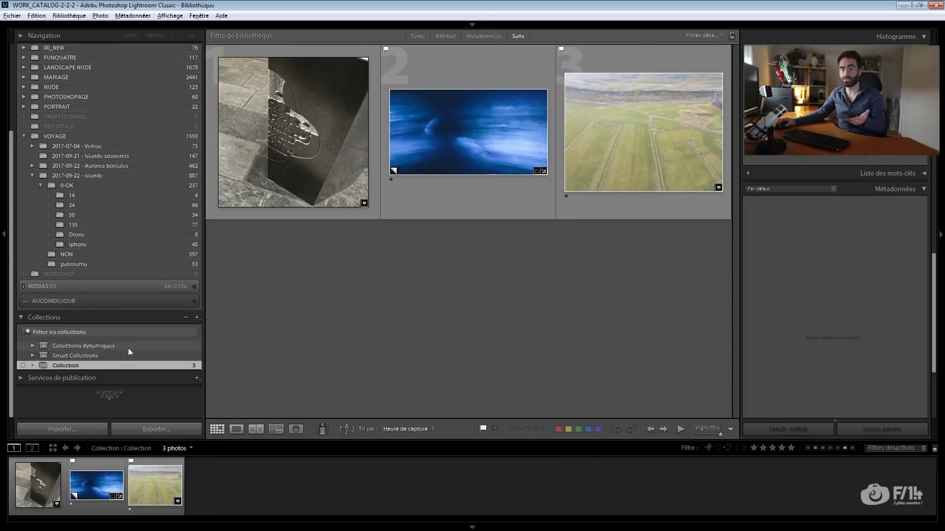
Add the misty waterfall photo and the black-and-white rocky shore photo from folder 50 to the collection named Collection.
{"action": "left_click", "coordinate": [153, 218]}
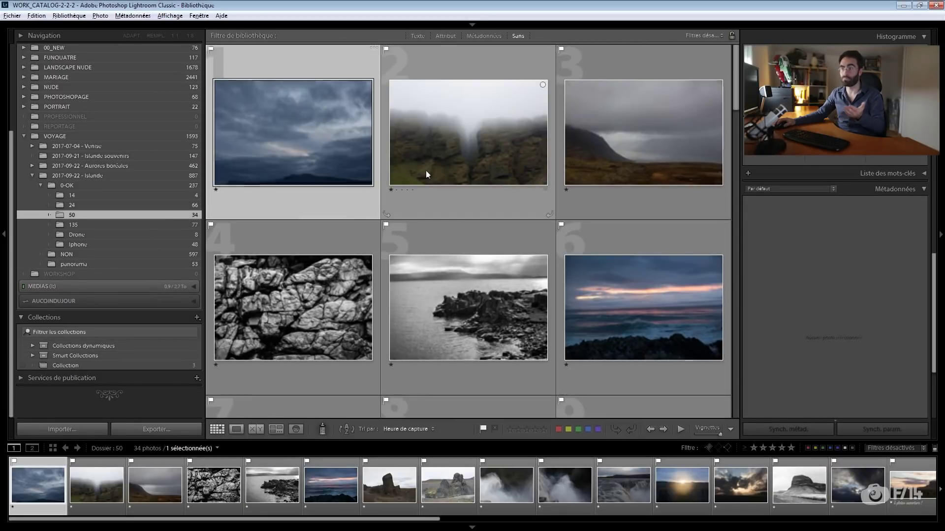
{"action": "left_click_drag", "start_coordinate": [400, 151], "coordinate": [397, 193]}
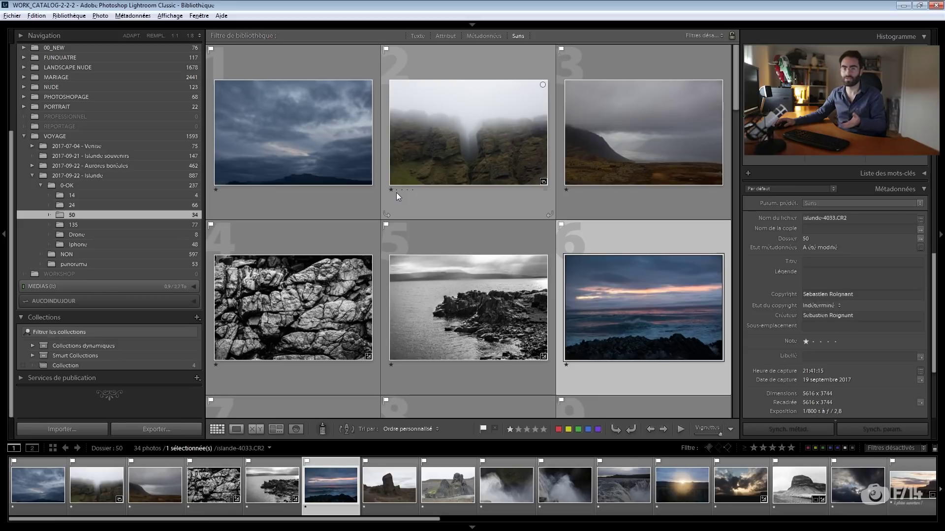
{"action": "left_click_drag", "start_coordinate": [427, 278], "coordinate": [167, 367]}
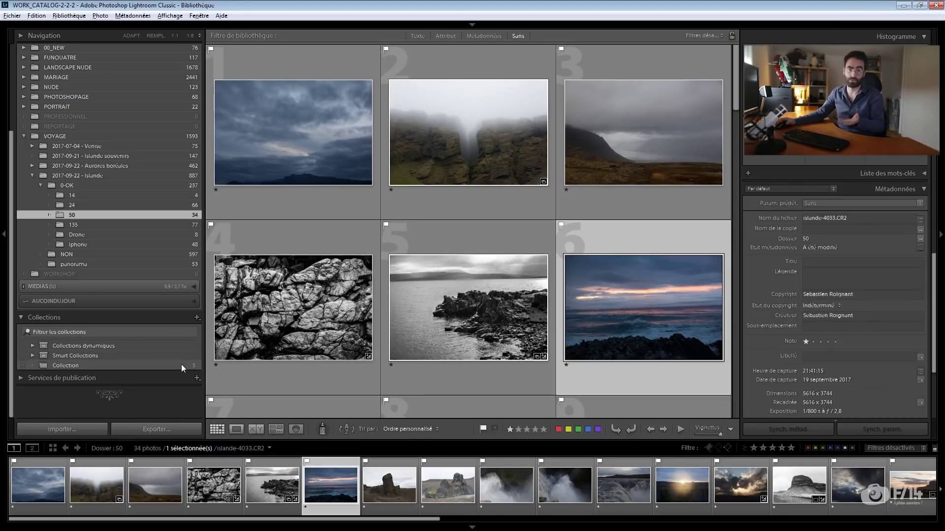
Add photos 2 to 11 of folder 50 to the collection named Collection, and open the collection to review its photos.
{"action": "left_click", "coordinate": [447, 149]}
{"action": "scroll", "coordinate": [468, 245], "scroll_direction": "down", "scroll_amount": 2}
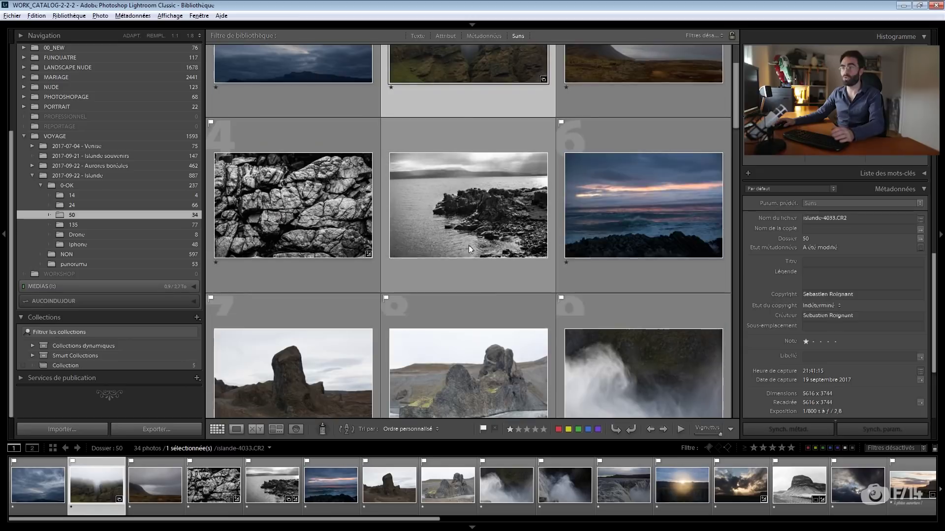
{"action": "scroll", "coordinate": [524, 315], "scroll_direction": "down", "scroll_amount": 4}
{"action": "left_click", "coordinate": [494, 262], "text": "shift"}
{"action": "left_click_drag", "start_coordinate": [494, 262], "coordinate": [104, 365]}
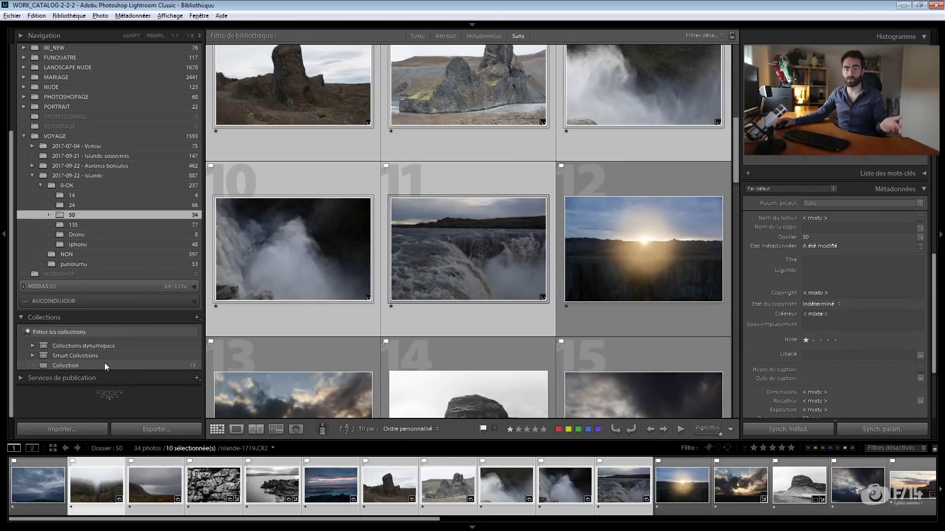
{"action": "left_click", "coordinate": [123, 366]}
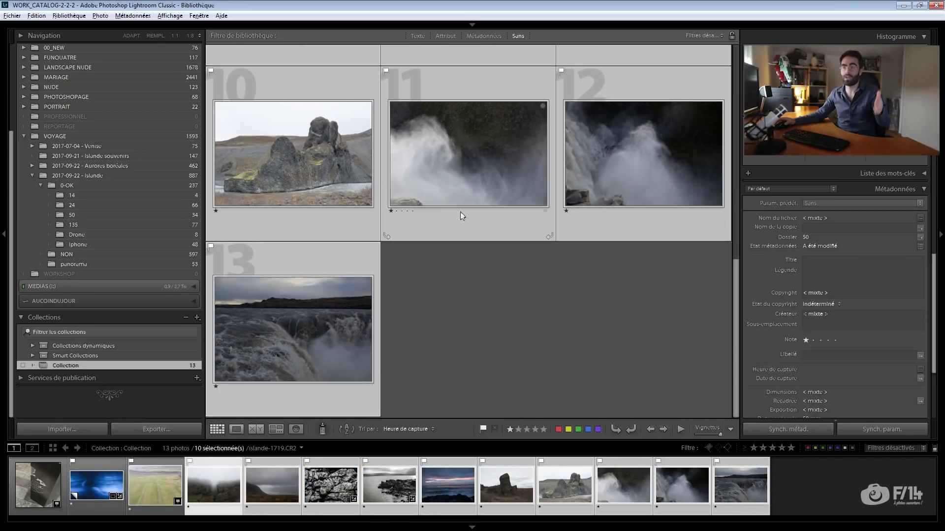
{"action": "scroll", "coordinate": [467, 227], "scroll_direction": "up", "scroll_amount": 2}
{"action": "scroll", "coordinate": [479, 242], "scroll_direction": "up", "scroll_amount": 3}
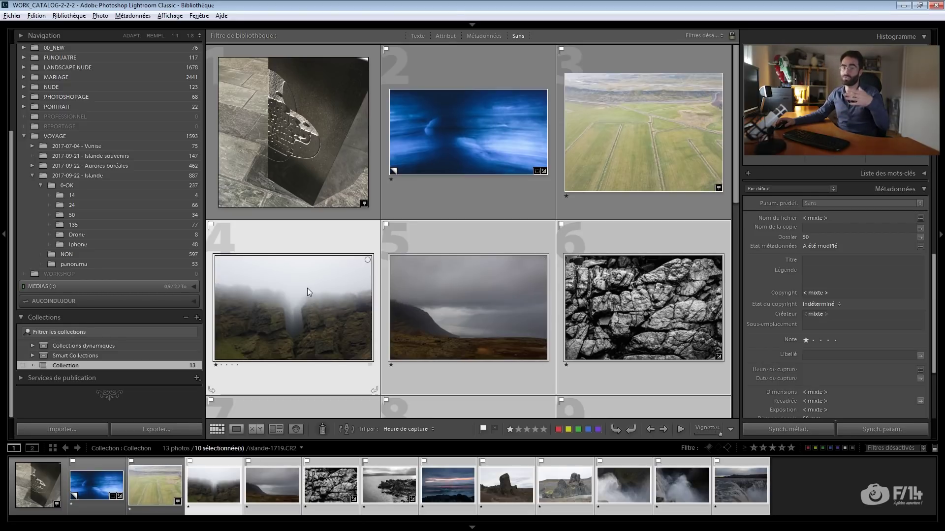
Create a smart collection named Collection dynamique with the rule that the rating (Note) is greater than one star.
{"action": "left_click", "coordinate": [198, 318]}
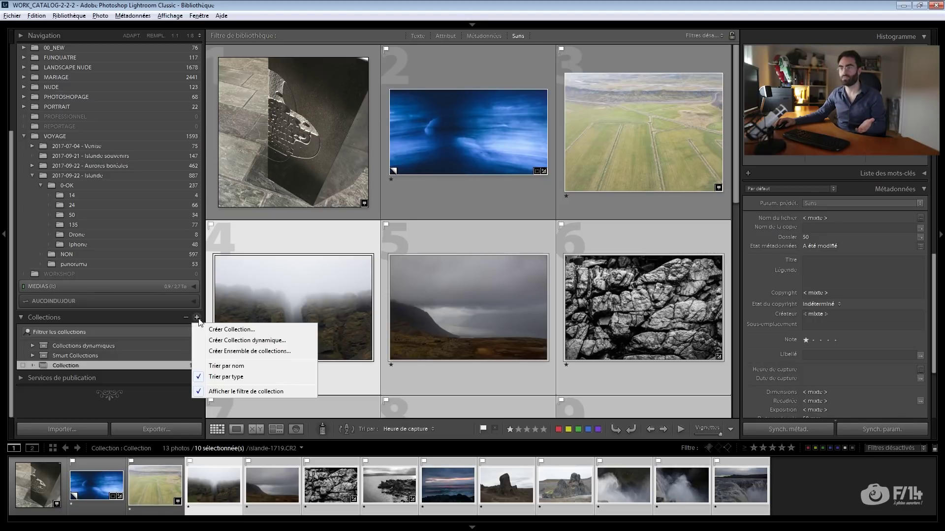
{"action": "left_click", "coordinate": [217, 341]}
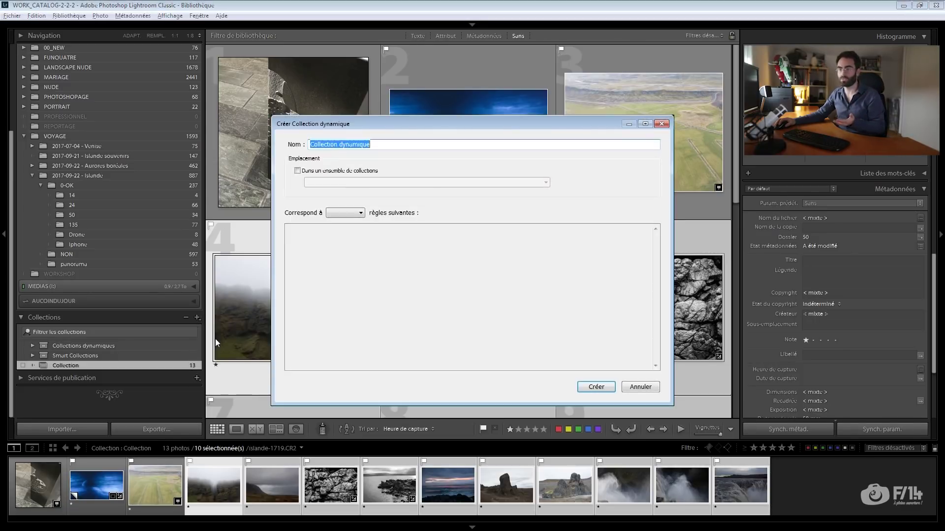
{"action": "left_click_drag", "start_coordinate": [414, 123], "coordinate": [297, 105]}
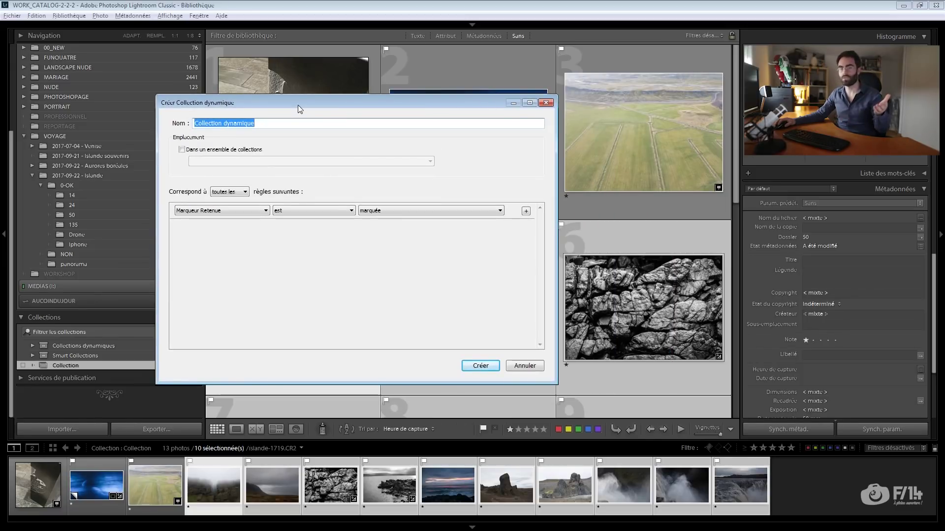
{"action": "left_click", "coordinate": [258, 211]}
{"action": "left_click", "coordinate": [251, 219]}
{"action": "left_click", "coordinate": [283, 212]}
{"action": "left_click", "coordinate": [309, 248]}
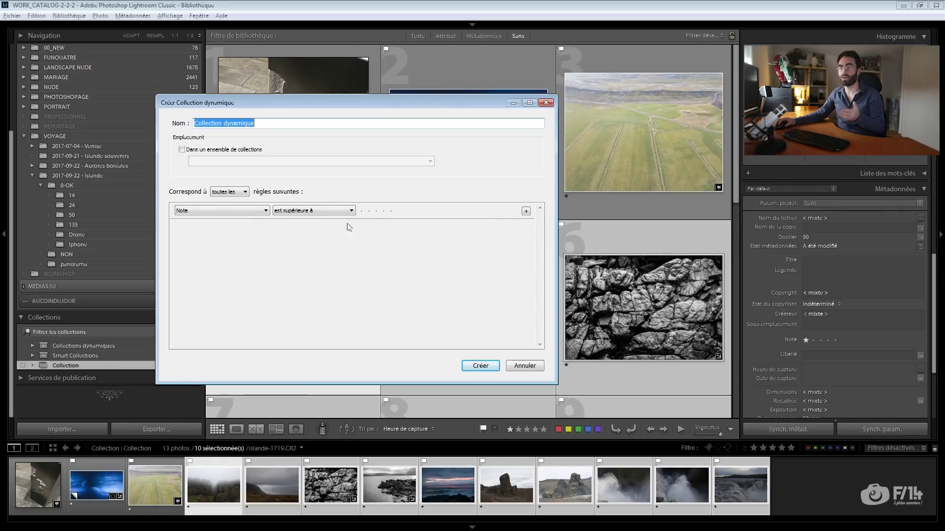
{"action": "left_click", "coordinate": [361, 212]}
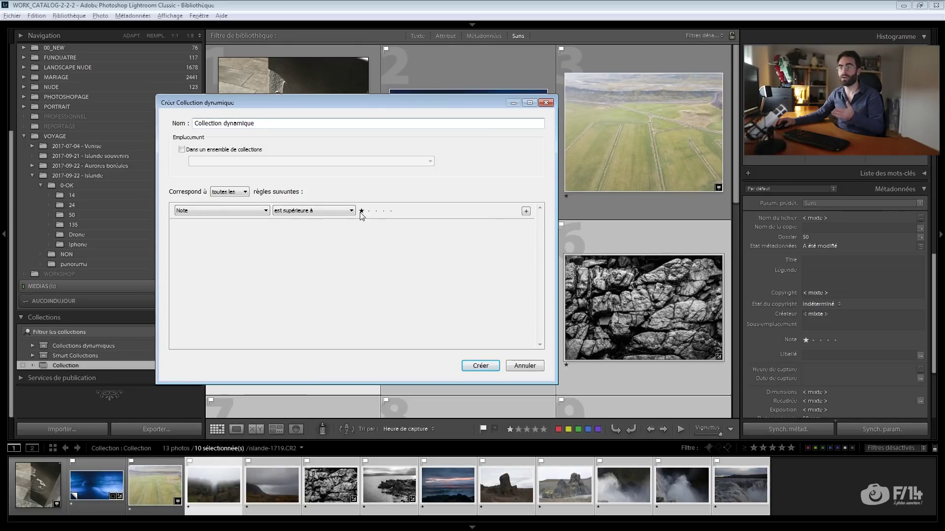
{"action": "left_click", "coordinate": [495, 365]}
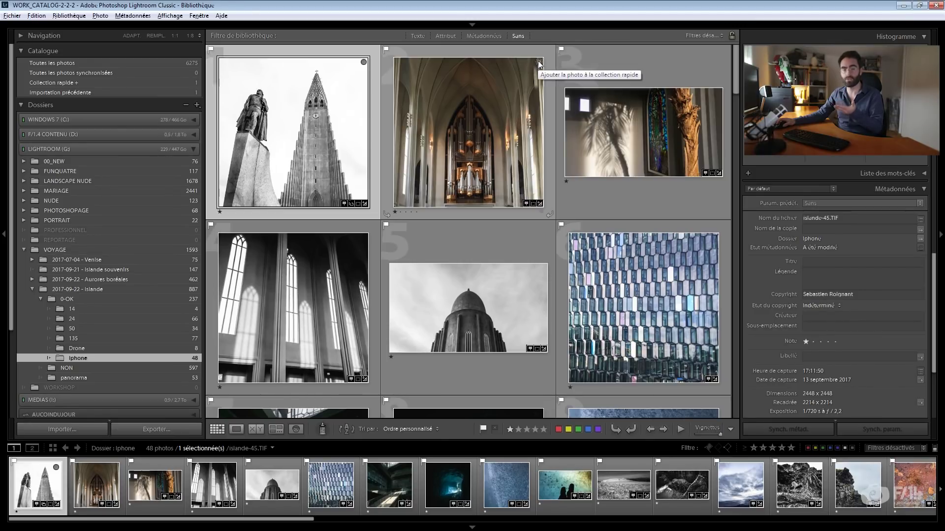
Add the church organ photo and the adjacent wall shadow photo from the Iphone folder to the quick collection, and display that collection.
{"action": "left_click", "coordinate": [539, 63]}
{"action": "left_click", "coordinate": [485, 137]}
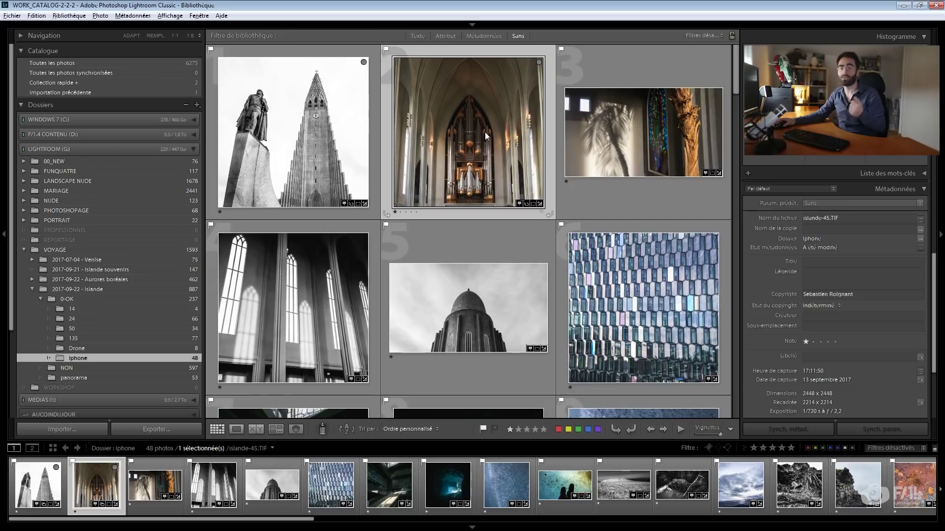
{"action": "left_click", "coordinate": [631, 144]}
{"action": "key", "text": "b"}
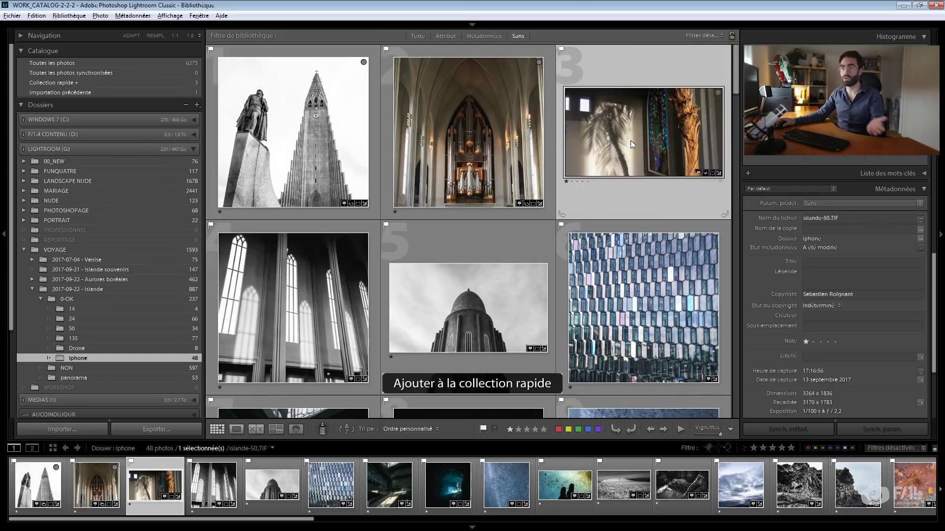
{"action": "left_click", "coordinate": [55, 83]}
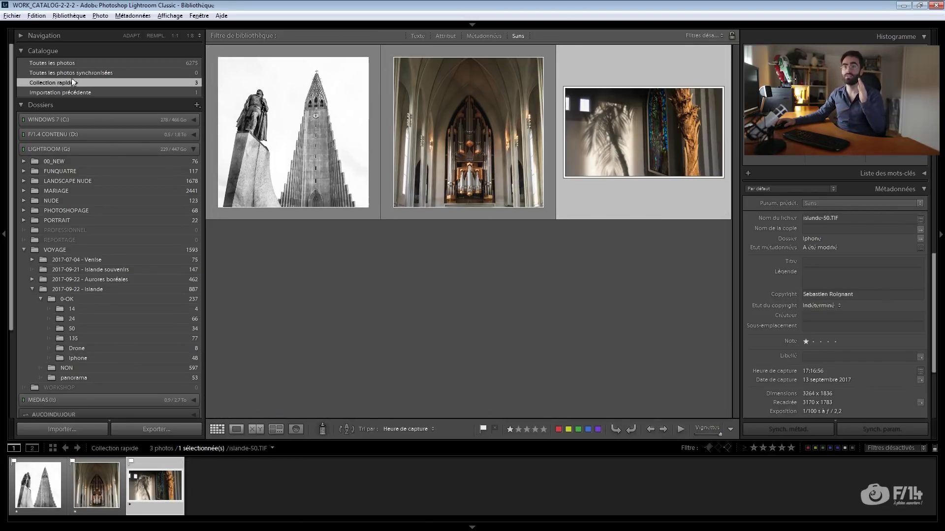
Save the quick collection as "collection rapide qui devient statique", clearing it after saving, and open the saved collection.
{"action": "right_click", "coordinate": [111, 84]}
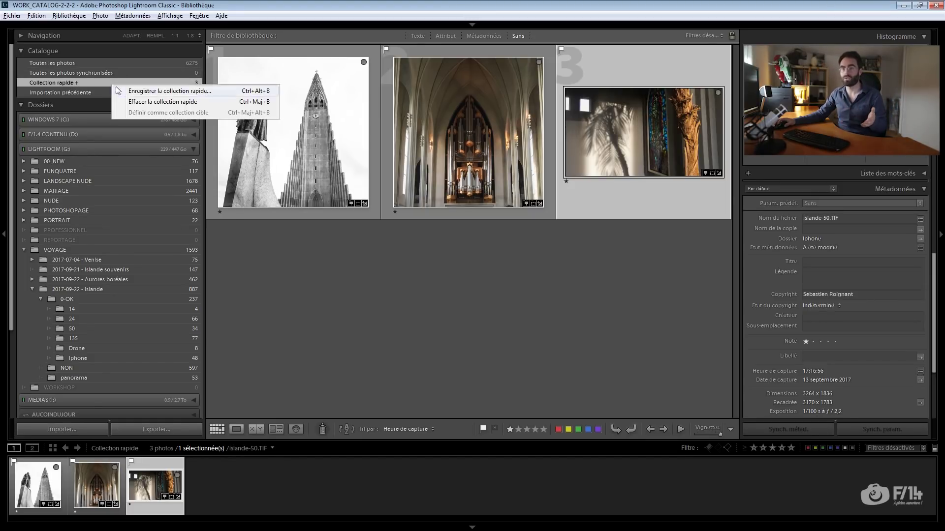
{"action": "left_click", "coordinate": [124, 91]}
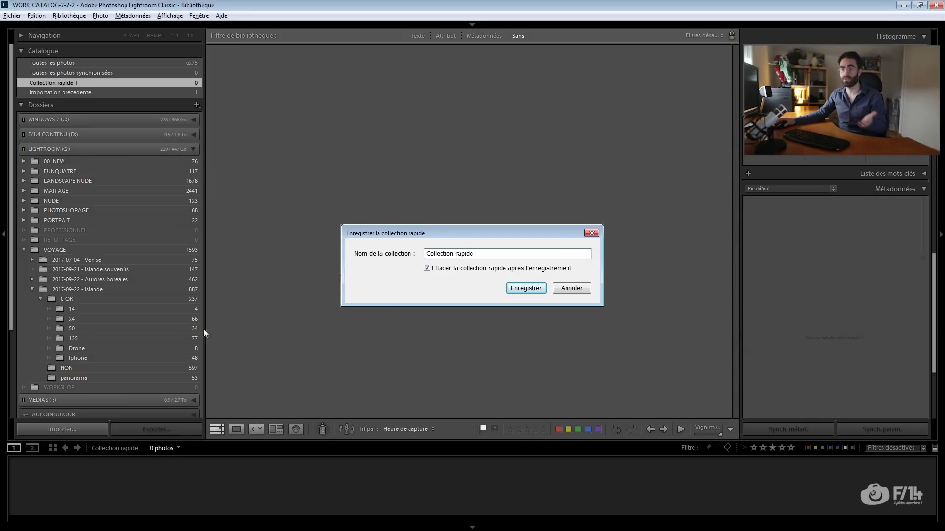
{"action": "scroll", "coordinate": [74, 370], "scroll_direction": "down", "scroll_amount": 3}
{"action": "left_click", "coordinate": [77, 365]}
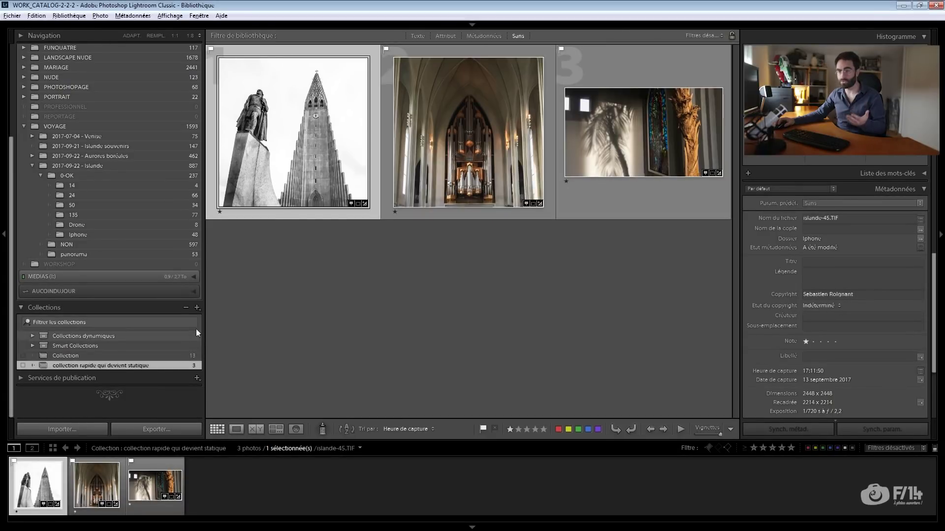
Create a collection set named "Ensemble de collections" and move the collection "collection rapide qui devient statique" into it.
{"action": "left_click", "coordinate": [197, 308]}
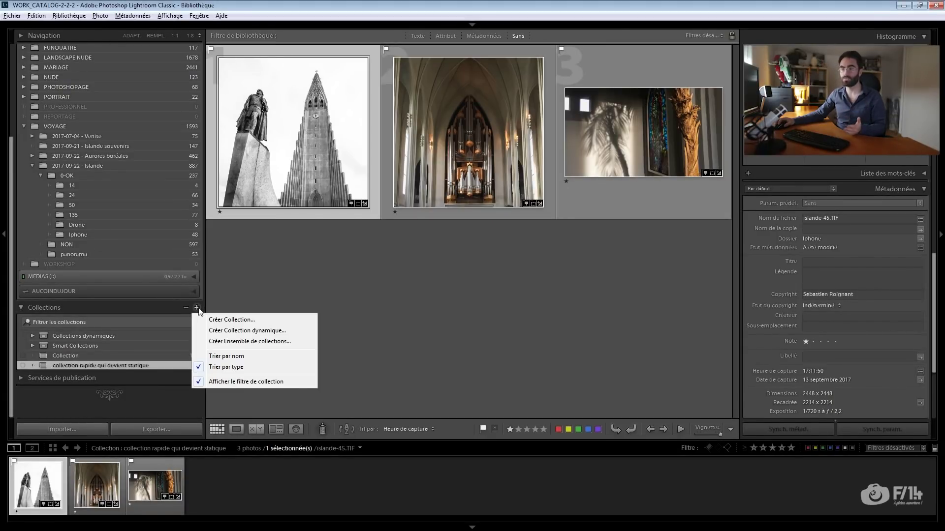
{"action": "left_click", "coordinate": [209, 341]}
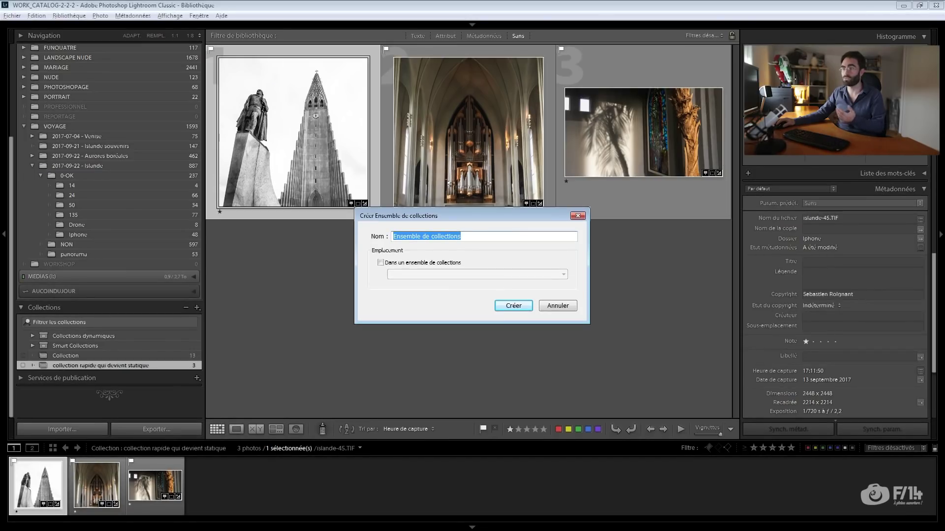
{"action": "key", "text": "Return"}
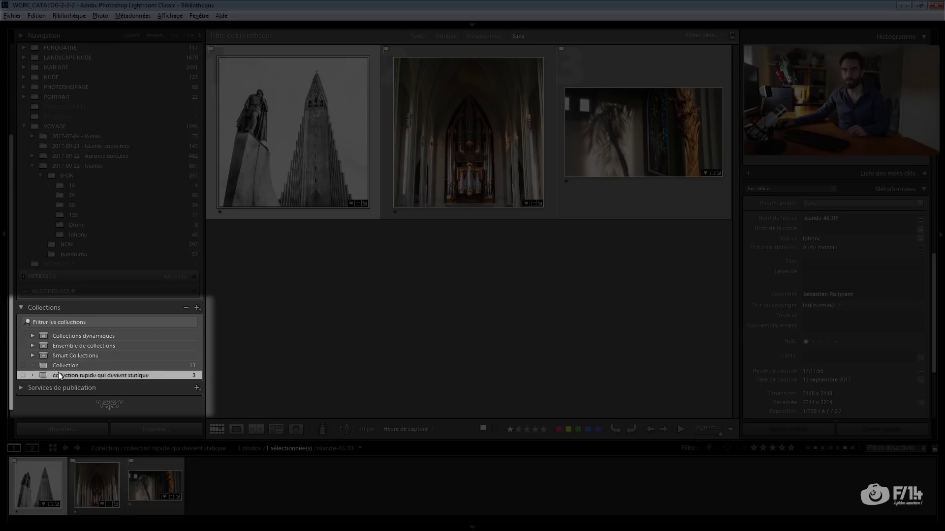
{"action": "left_click_drag", "start_coordinate": [58, 375], "coordinate": [49, 349]}
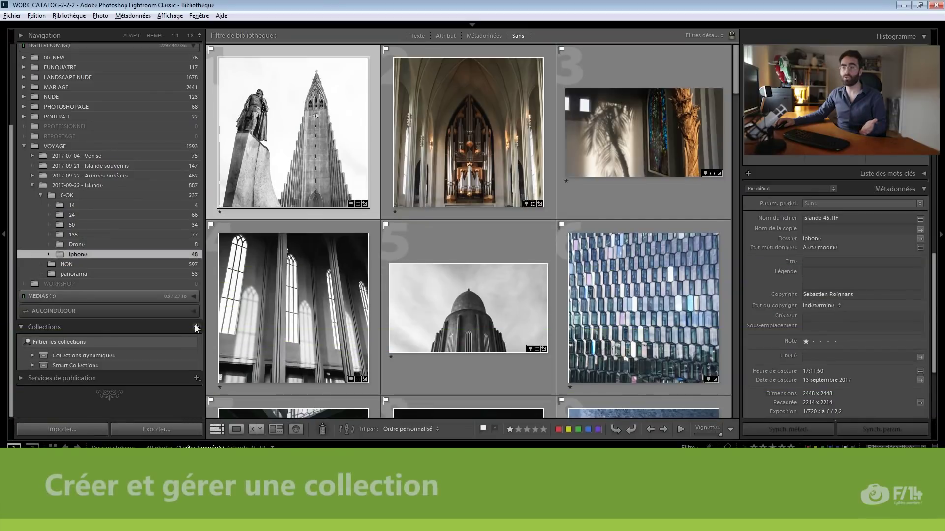
{"action": "left_click", "coordinate": [197, 327]}
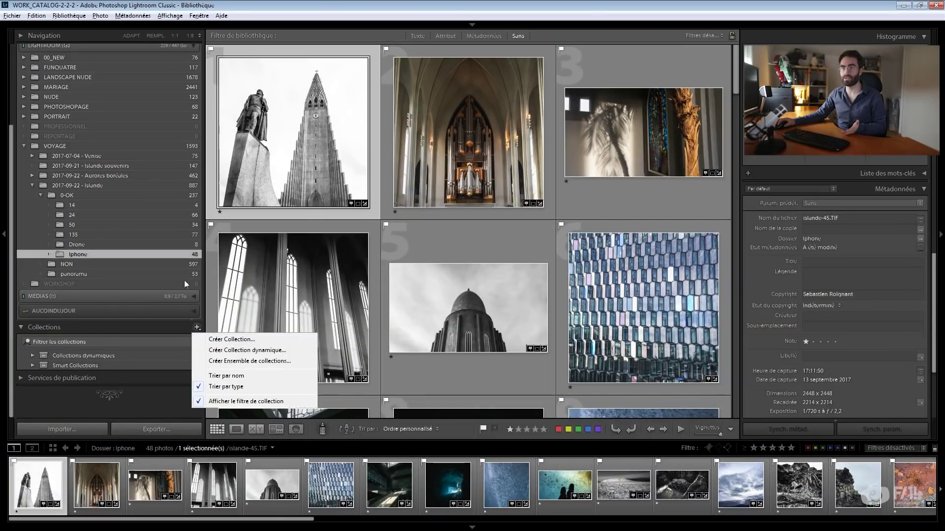
{"action": "left_click", "coordinate": [85, 16]}
{"action": "left_click", "coordinate": [74, 15]}
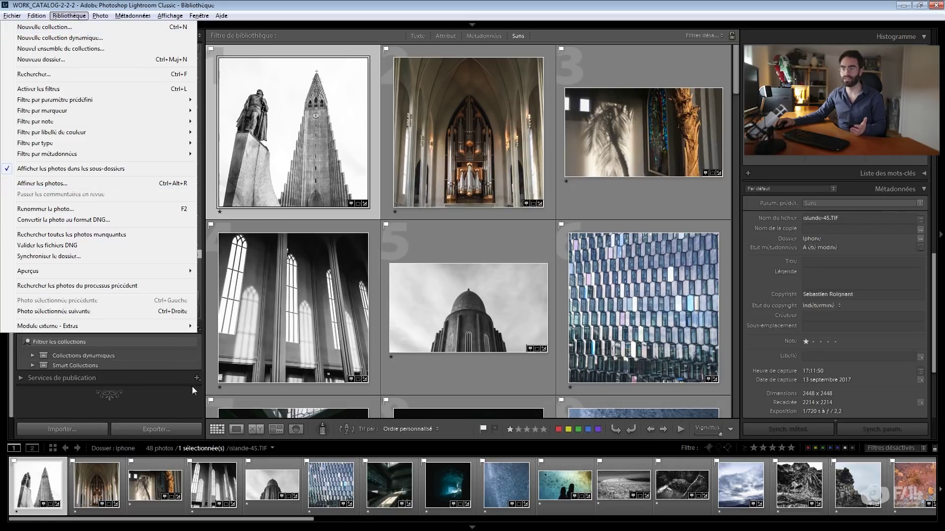
{"action": "left_click", "coordinate": [197, 327]}
{"action": "left_click", "coordinate": [220, 335]}
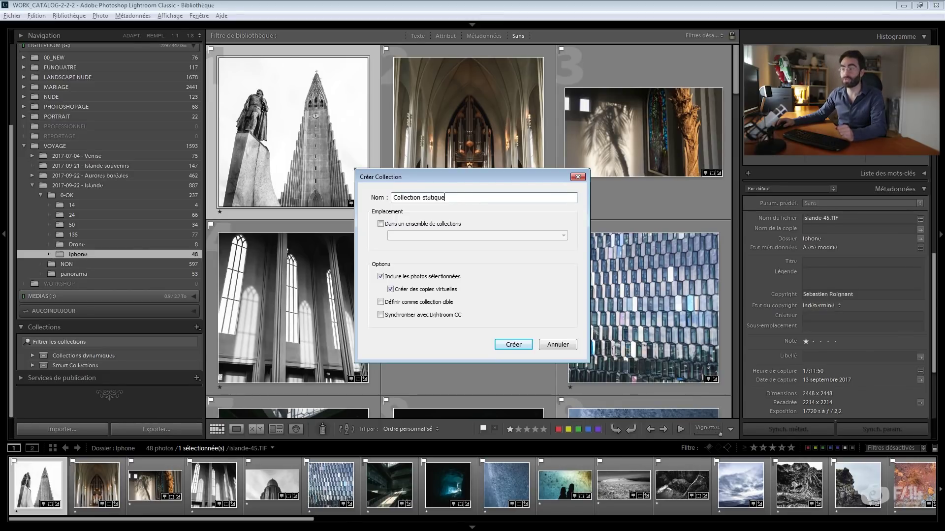
{"action": "left_click", "coordinate": [380, 224]}
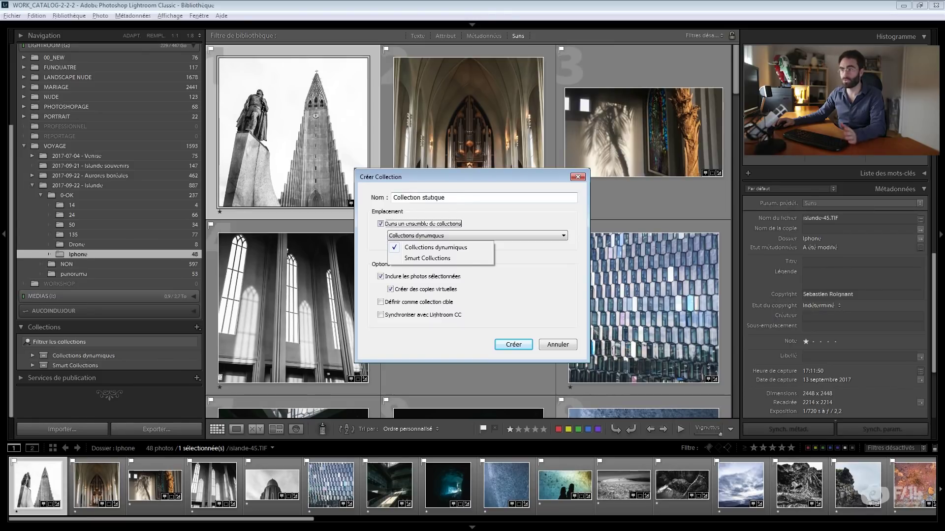
{"action": "key", "text": "Escape"}
{"action": "key", "text": "Escape"}
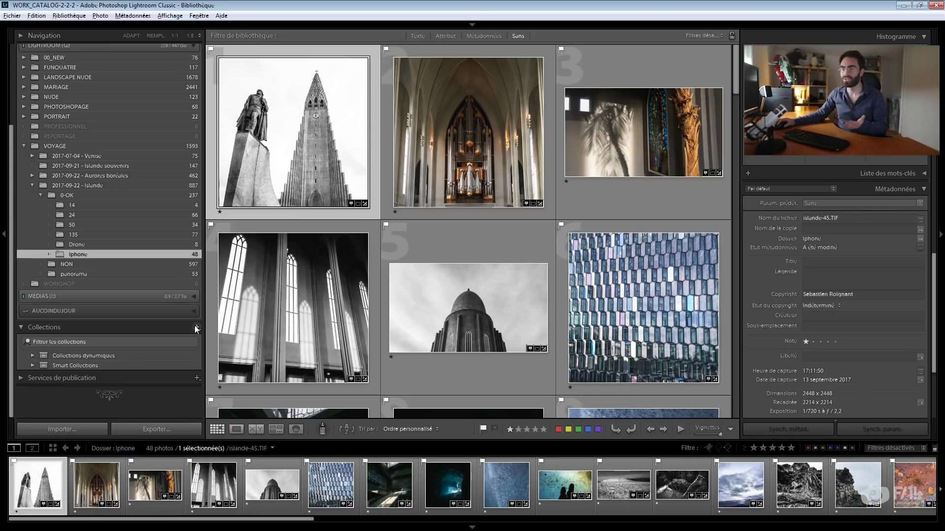
Create a collection set named "Episode Collection" and, inside it, a static collection named "Collection statique exemple" containing the selected statue and church photo.
{"action": "left_click", "coordinate": [195, 327]}
{"action": "left_click", "coordinate": [230, 361]}
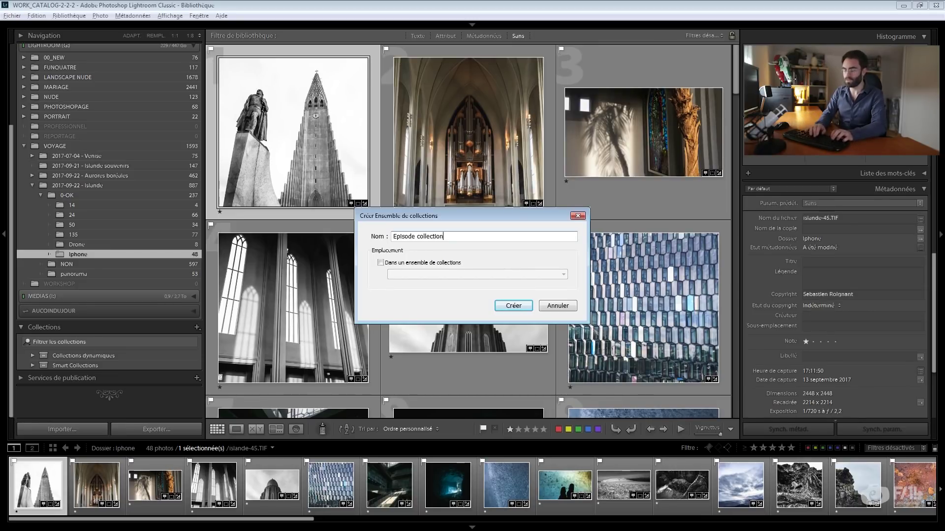
{"action": "key", "text": "Return"}
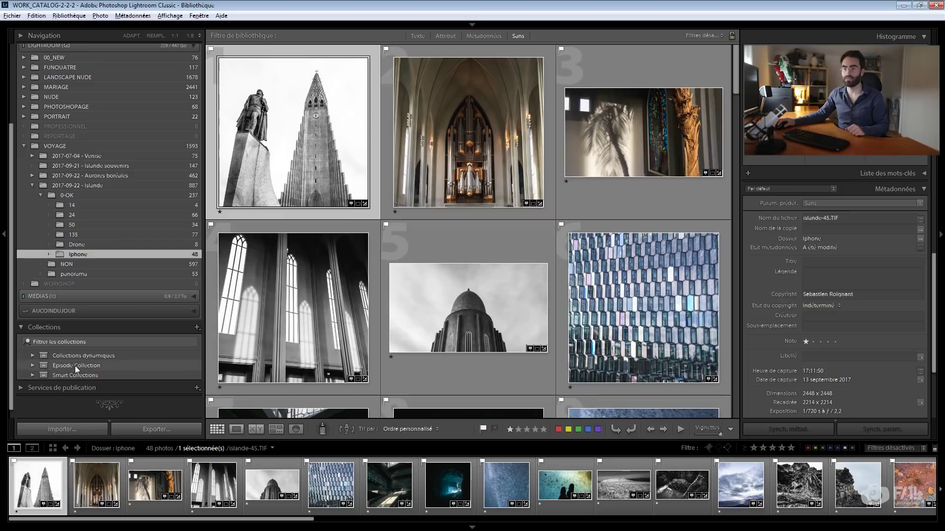
{"action": "left_click", "coordinate": [197, 327]}
{"action": "left_click", "coordinate": [221, 338]}
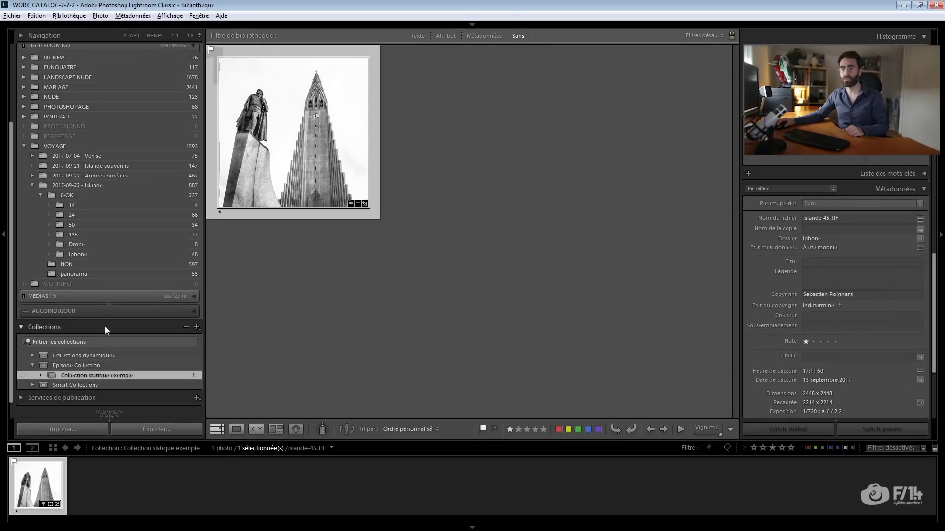
Add the cloudy sky and misty cliff photos from folder 50 to Collection statique exemple, and remove the sky photo from that collection.
{"action": "left_click", "coordinate": [106, 224]}
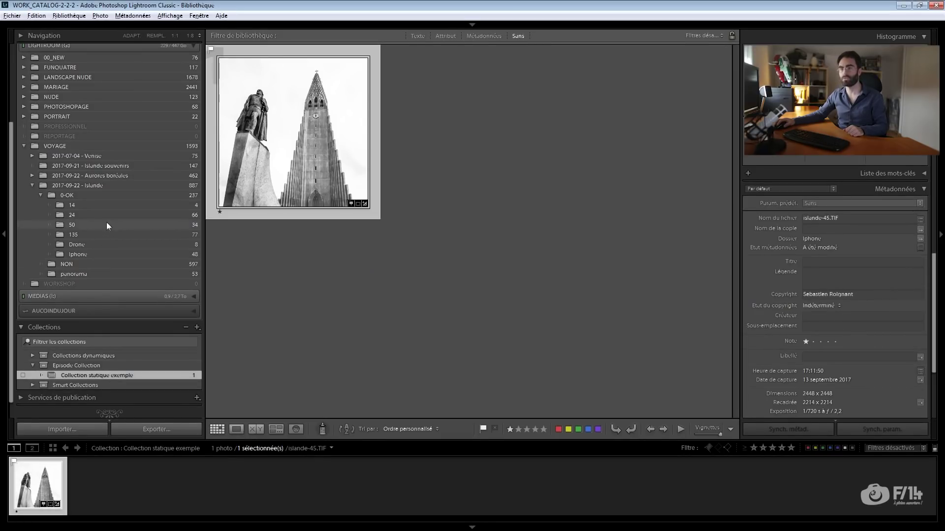
{"action": "left_click_drag", "start_coordinate": [308, 140], "coordinate": [116, 373]}
{"action": "left_click_drag", "start_coordinate": [453, 162], "coordinate": [157, 374]}
{"action": "left_click", "coordinate": [174, 376]}
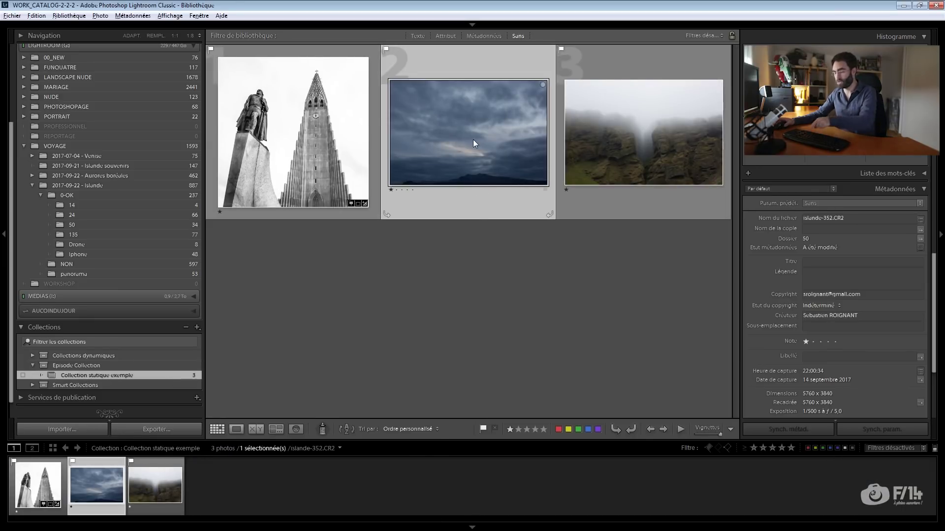
{"action": "key", "text": "Delete"}
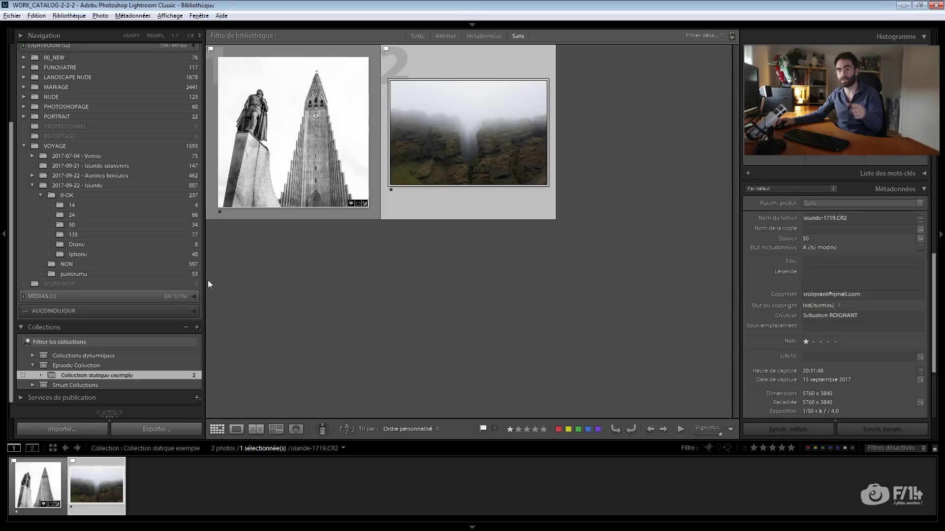
Add the rocky seashore photo from folder 14 to Collection statique exemple, and remove it from the collection.
{"action": "left_click", "coordinate": [80, 216]}
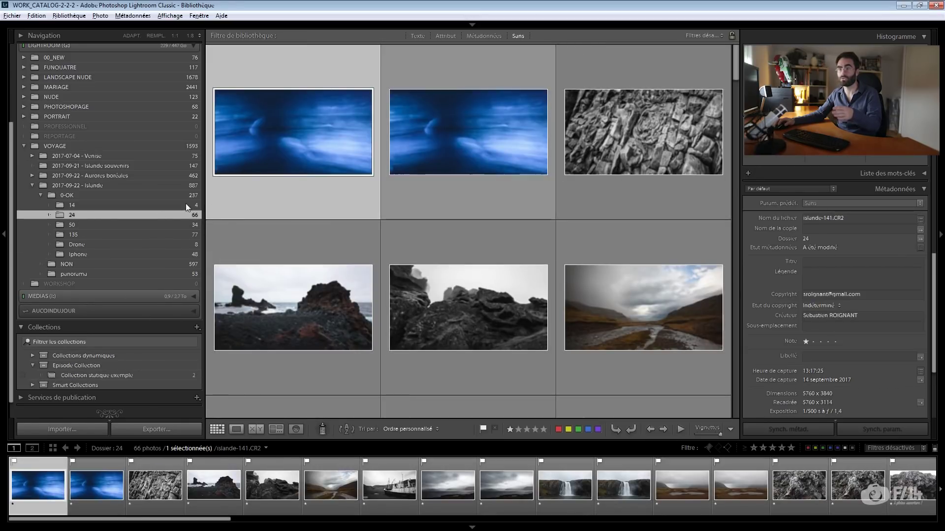
{"action": "left_click_drag", "start_coordinate": [167, 203], "coordinate": [144, 374]}
{"action": "left_click", "coordinate": [144, 374]}
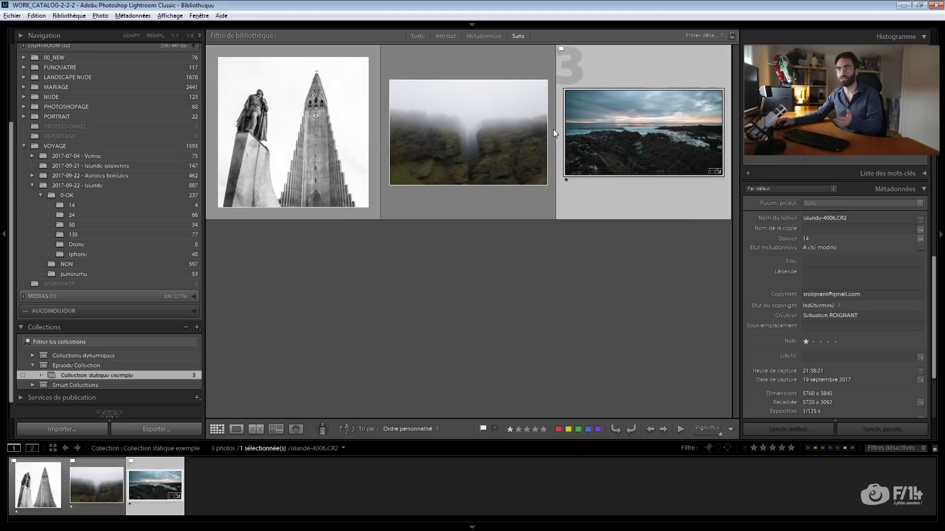
{"action": "right_click", "coordinate": [624, 121]}
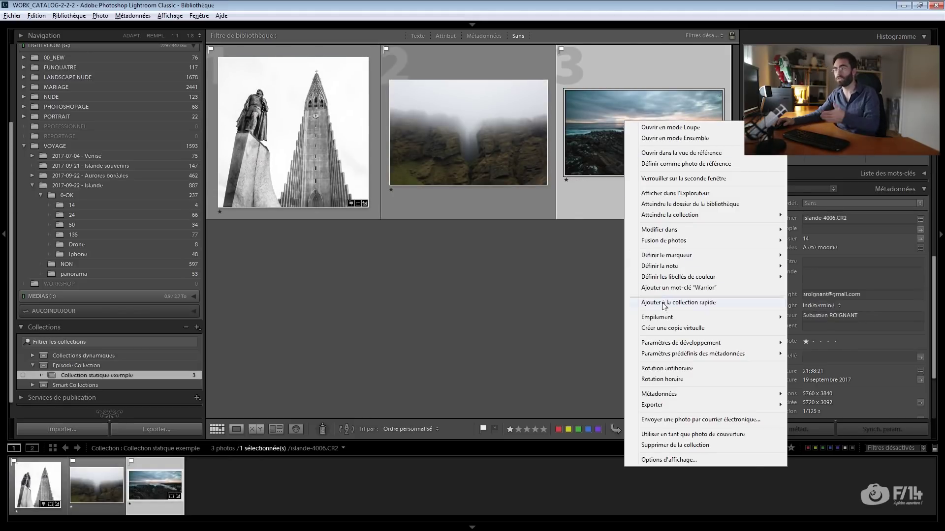
{"action": "left_click", "coordinate": [661, 446]}
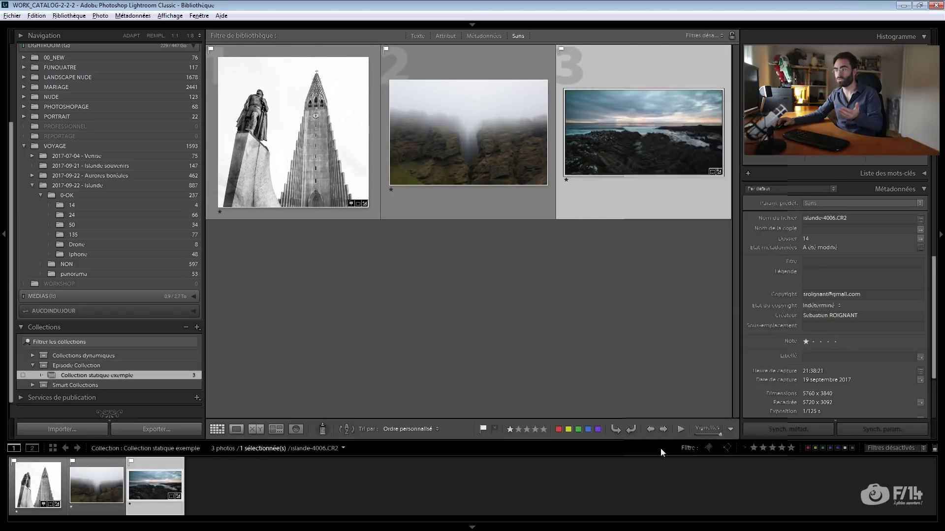
{"action": "left_click", "coordinate": [86, 205]}
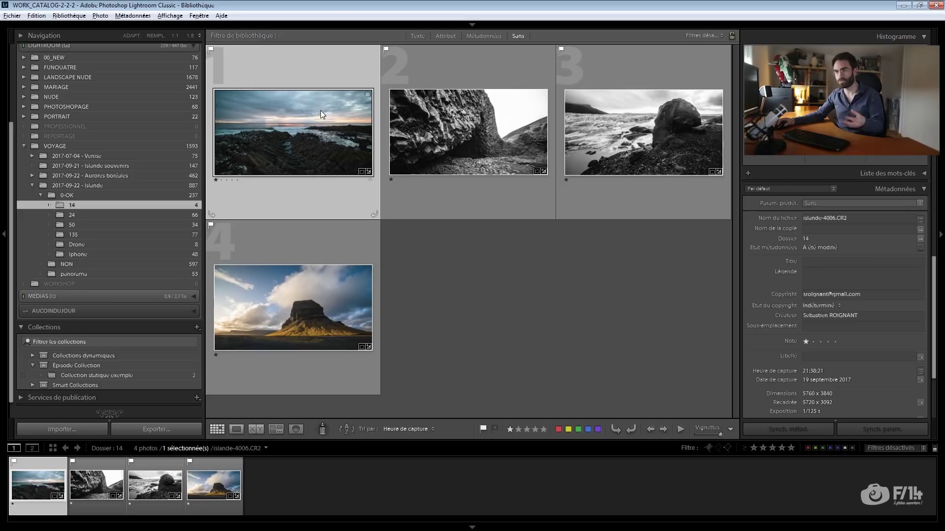
{"action": "key", "text": "Delete"}
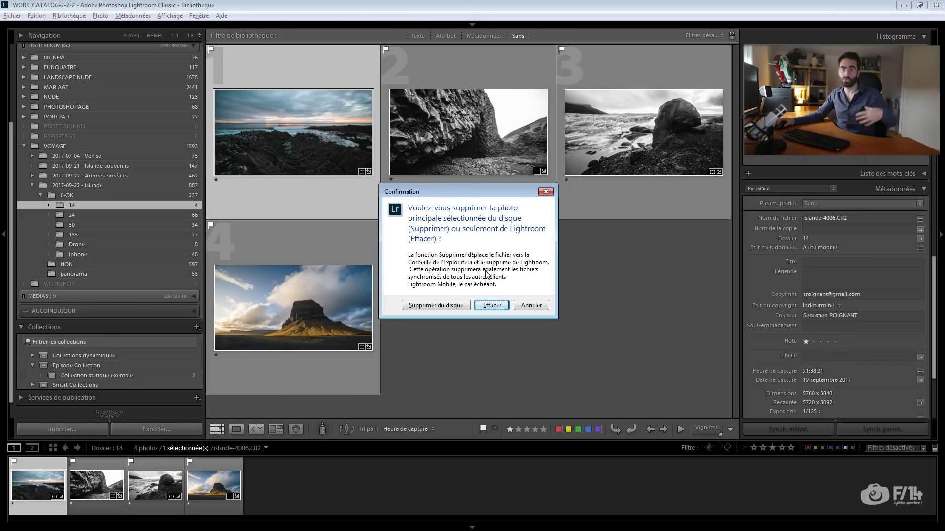
{"action": "left_click", "coordinate": [546, 192]}
Create another static collection named "Collection" inside Episode Collection, containing the statue and church photo from Collection statique exemple.
{"action": "left_click", "coordinate": [89, 376]}
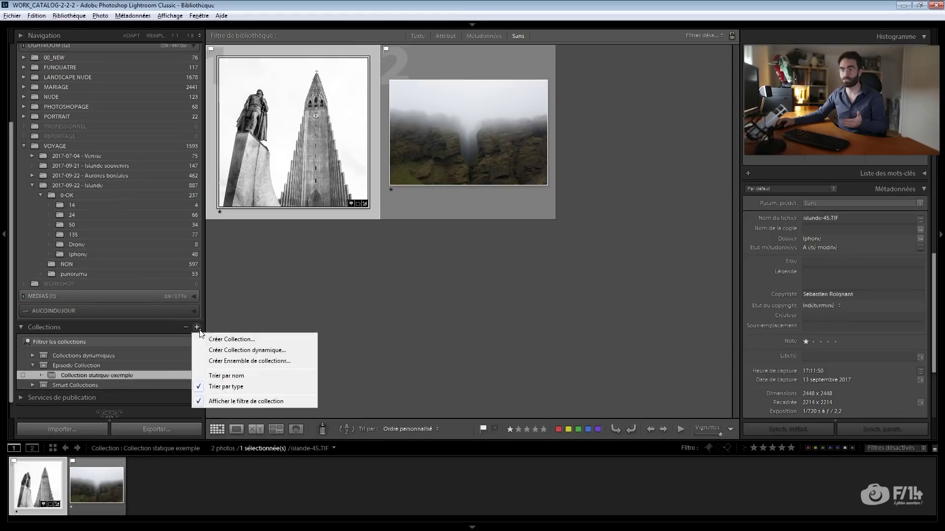
{"action": "left_click", "coordinate": [222, 344]}
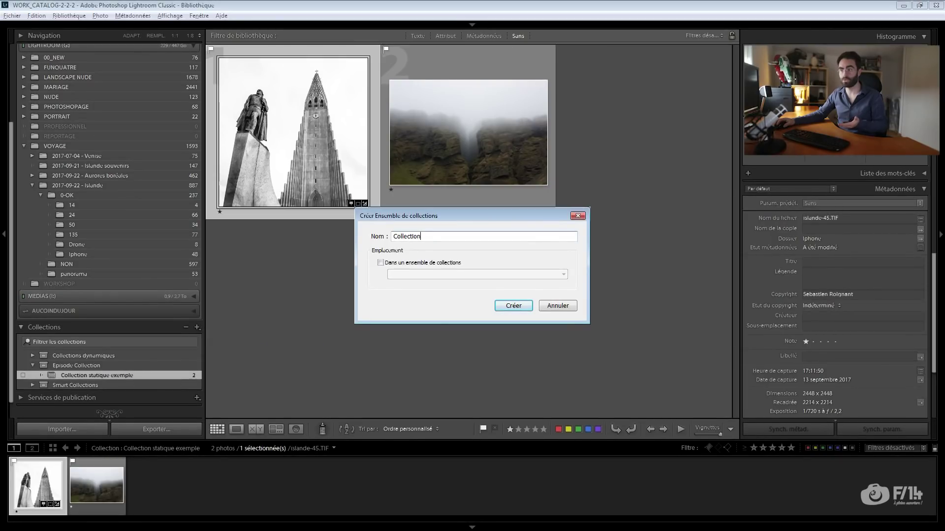
{"action": "key", "text": "Return"}
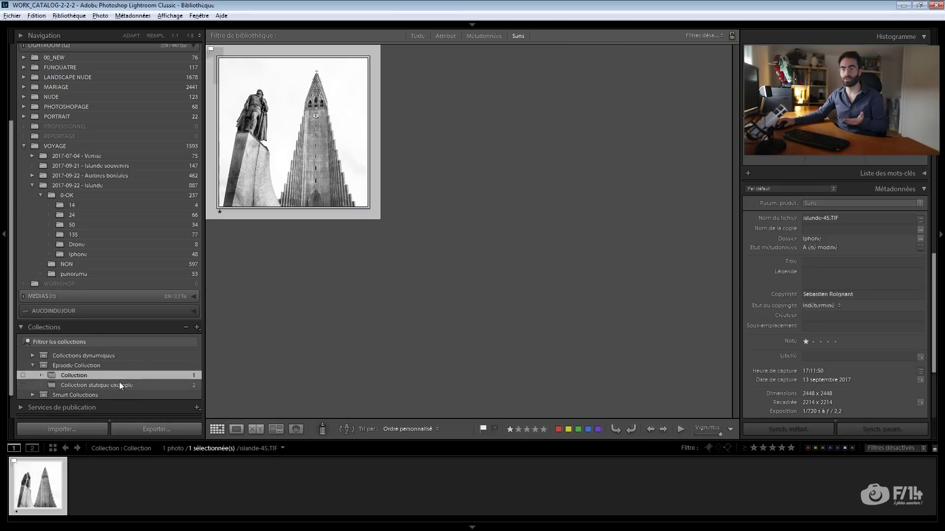
Add ten consecutive photos from the Iphone folder, from the domed church to the dark rock face, to Collection statique exemple.
{"action": "left_click", "coordinate": [126, 385]}
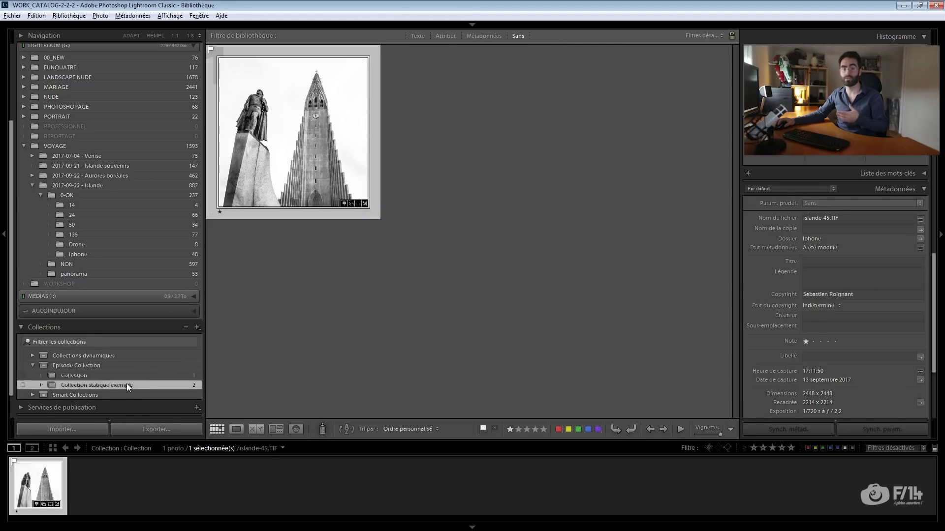
{"action": "left_click", "coordinate": [158, 235]}
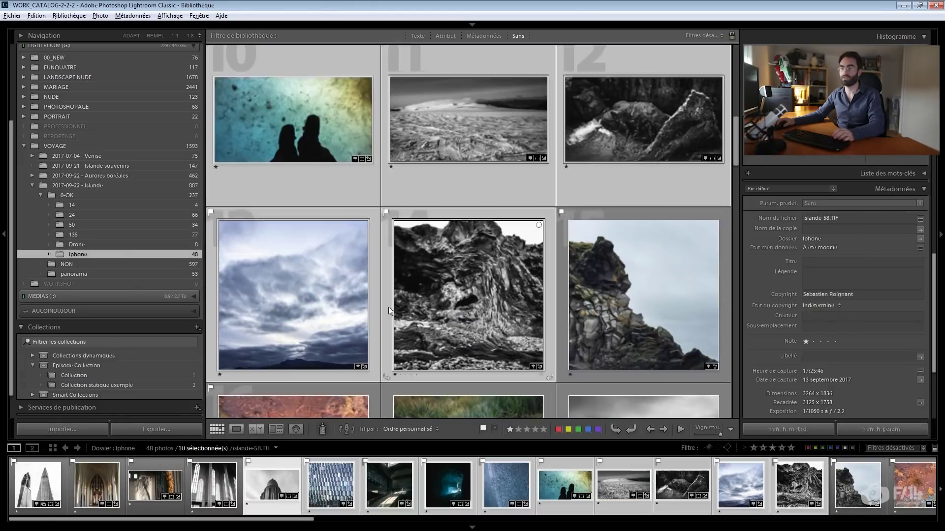
{"action": "scroll", "coordinate": [468, 231], "scroll_direction": "up", "scroll_amount": 3}
Hide the metadata sidebar and reorder Collection statique exemple, placing the blue speckled photo second and the dark rock-face photo fourth.
{"action": "key", "text": "F8"}
{"action": "left_click_drag", "start_coordinate": [548, 246], "coordinate": [374, 147]}
{"action": "left_click_drag", "start_coordinate": [422, 261], "coordinate": [744, 161]}
{"action": "left_click_drag", "start_coordinate": [837, 162], "coordinate": [637, 261]}
{"action": "left_click_drag", "start_coordinate": [421, 384], "coordinate": [492, 261]}
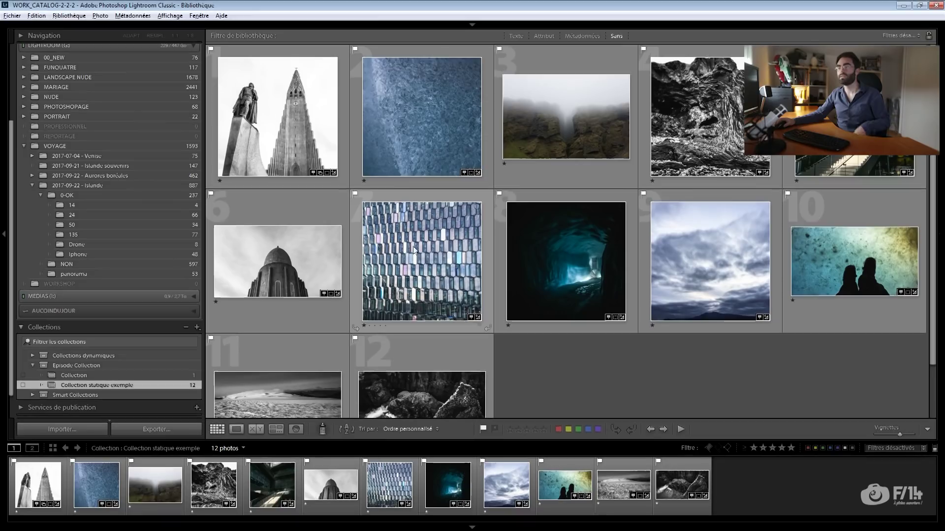
Set the ice cave photo's temperature to +46 in Develop, and check the edited photo in the Iphone folder's grid.
{"action": "left_click", "coordinate": [512, 259]}
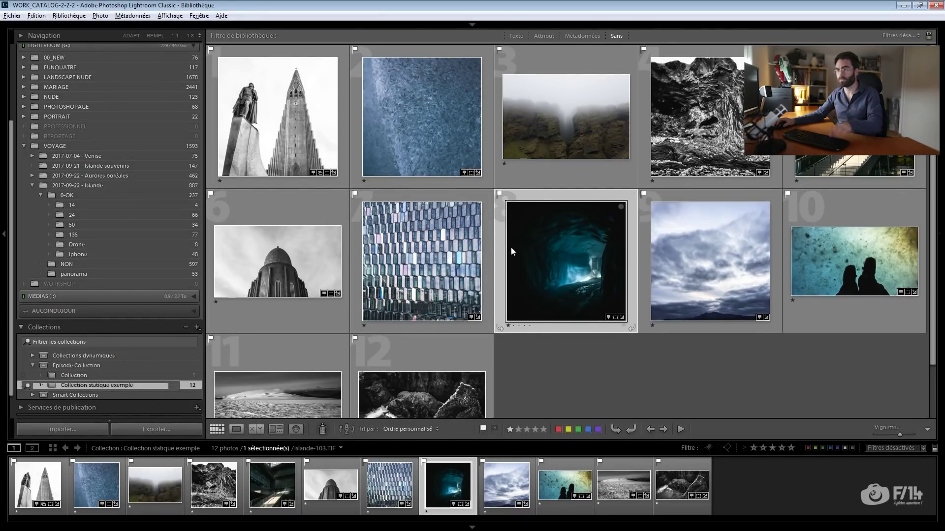
{"action": "key", "text": "d"}
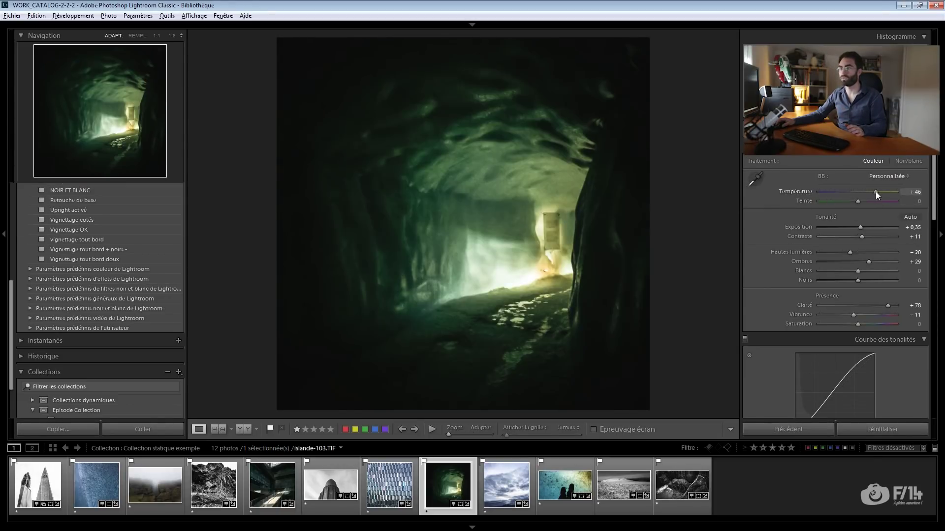
{"action": "key", "text": "g"}
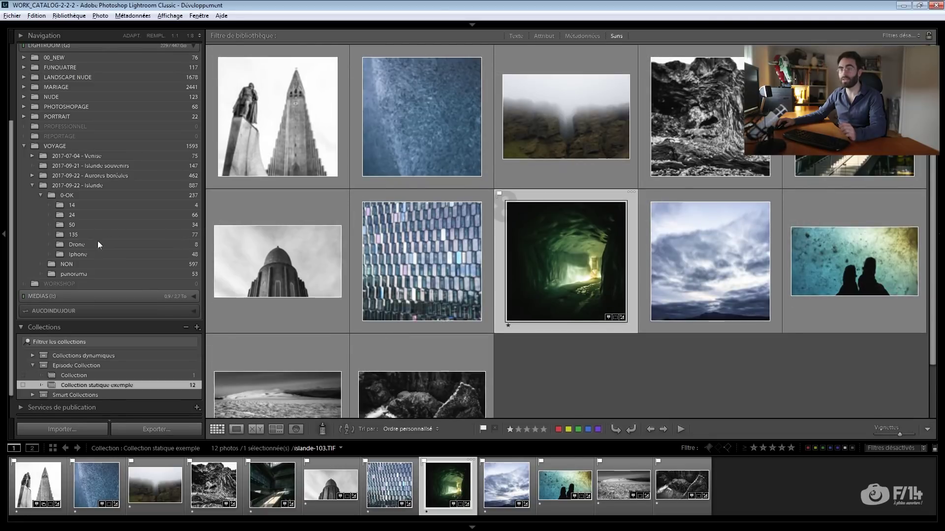
{"action": "left_click", "coordinate": [93, 253]}
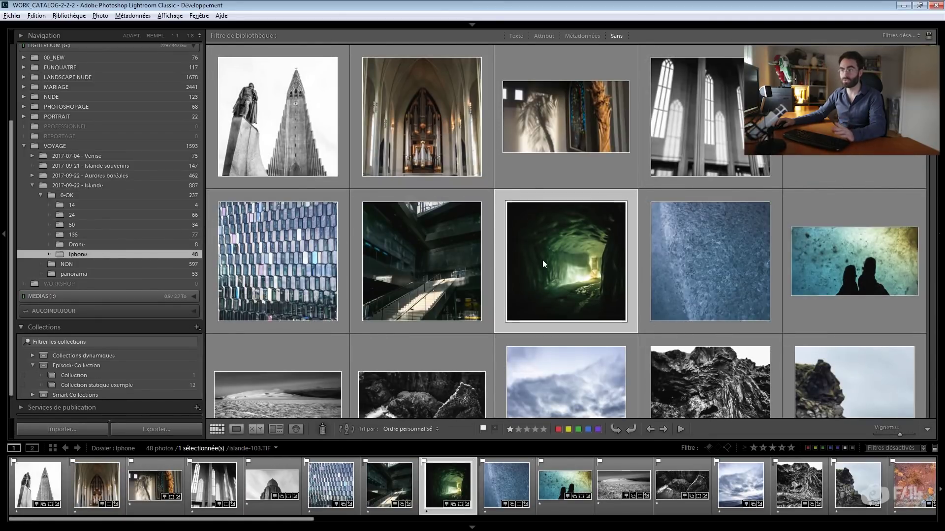
{"action": "key", "text": "j"}
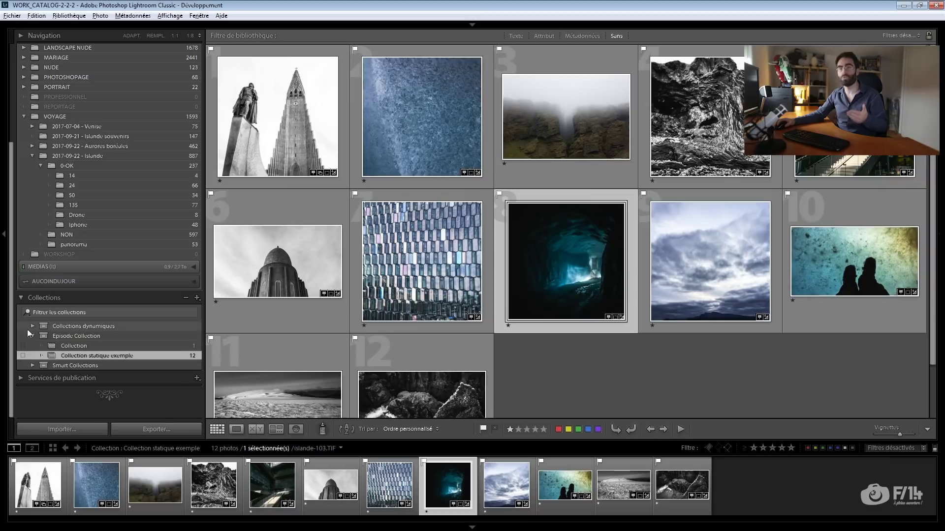
Open the Lightroom CC preferences and examine the location options for images from the Lightroom CC environment.
{"action": "left_click", "coordinate": [37, 16]}
{"action": "left_click", "coordinate": [64, 173]}
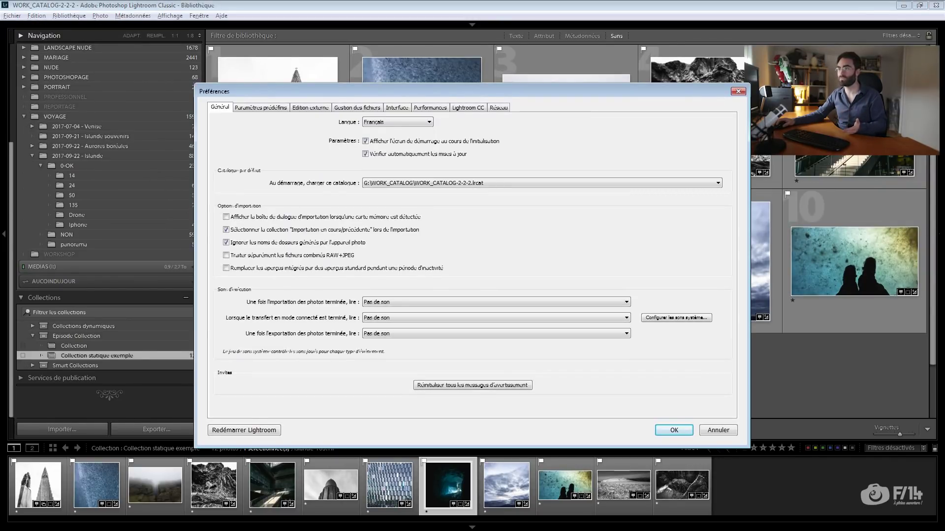
{"action": "left_click", "coordinate": [468, 107]}
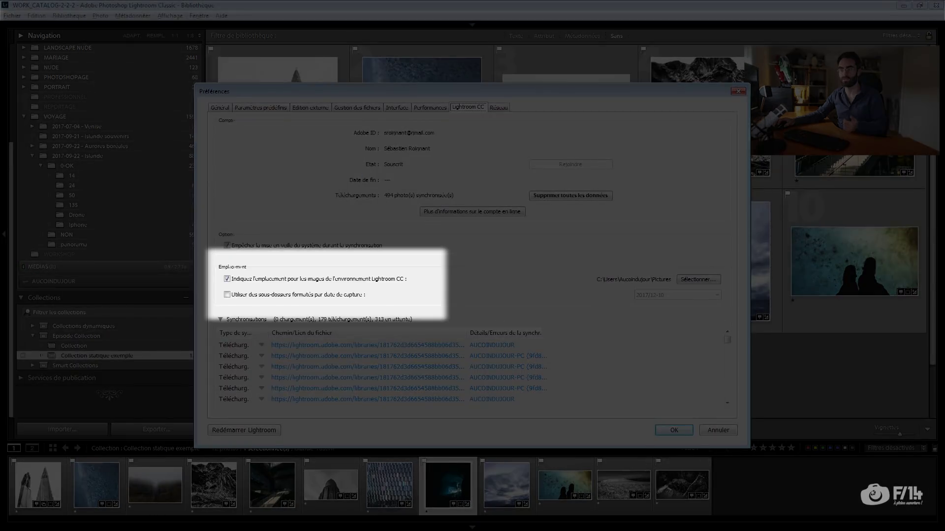
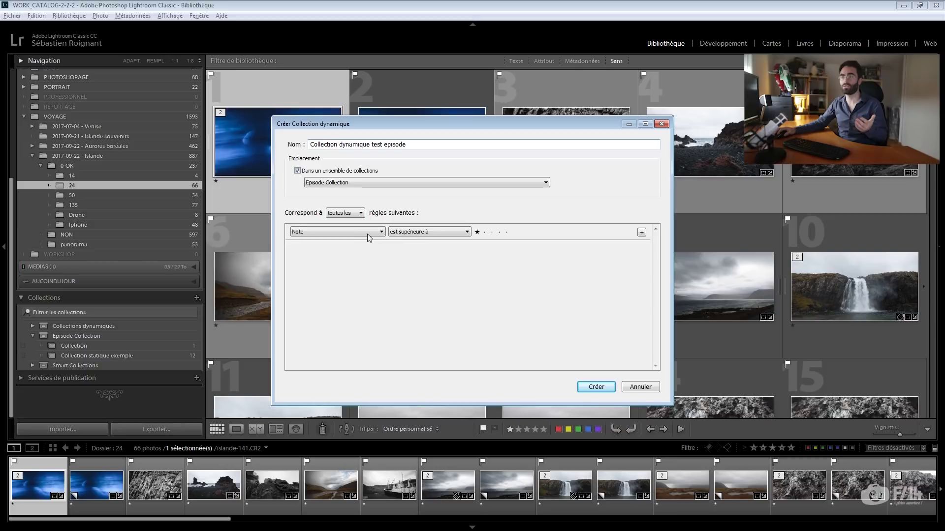
Set the rule of "Collection dynamique test episode" to Marqueur Retenue est marquée and create the smart collection in Episode Collection.
{"action": "left_click", "coordinate": [370, 234]}
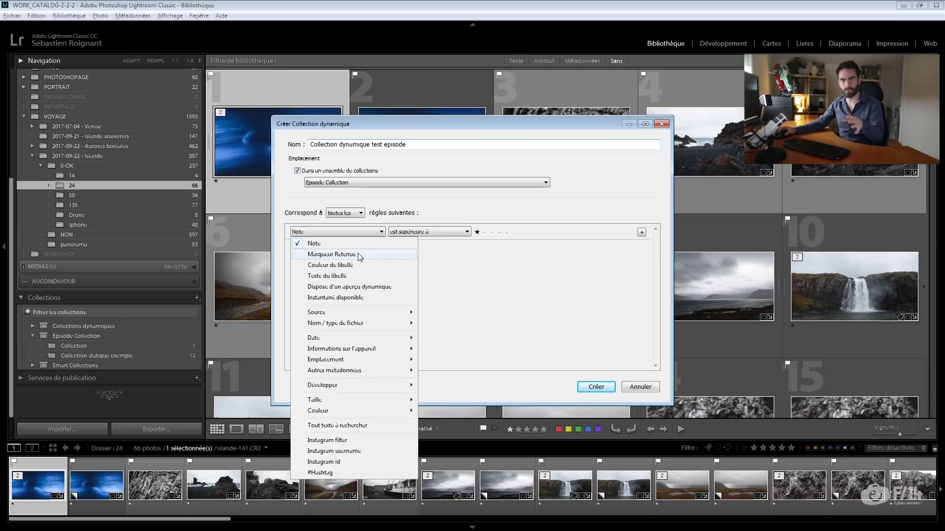
{"action": "left_click", "coordinate": [358, 253]}
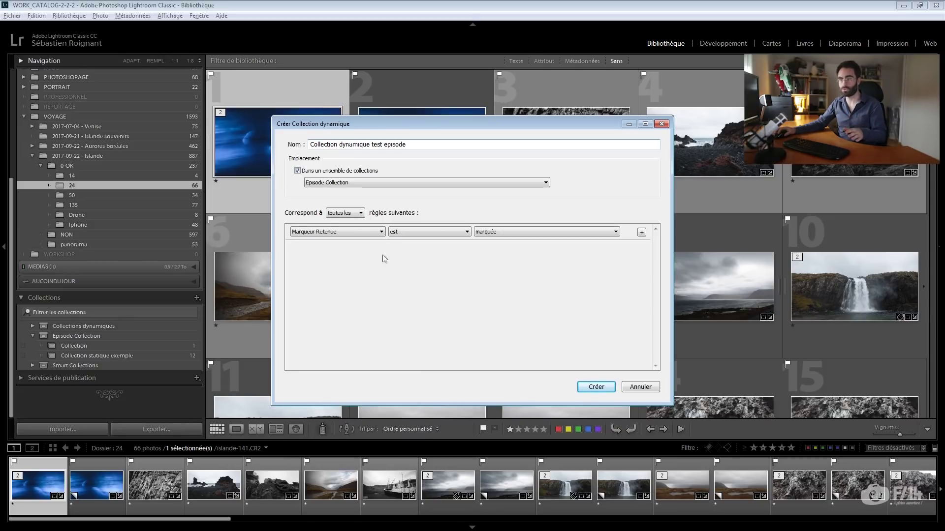
{"action": "left_click", "coordinate": [438, 235]}
{"action": "left_click", "coordinate": [431, 243]}
{"action": "left_click", "coordinate": [497, 232]}
{"action": "left_click", "coordinate": [498, 244]}
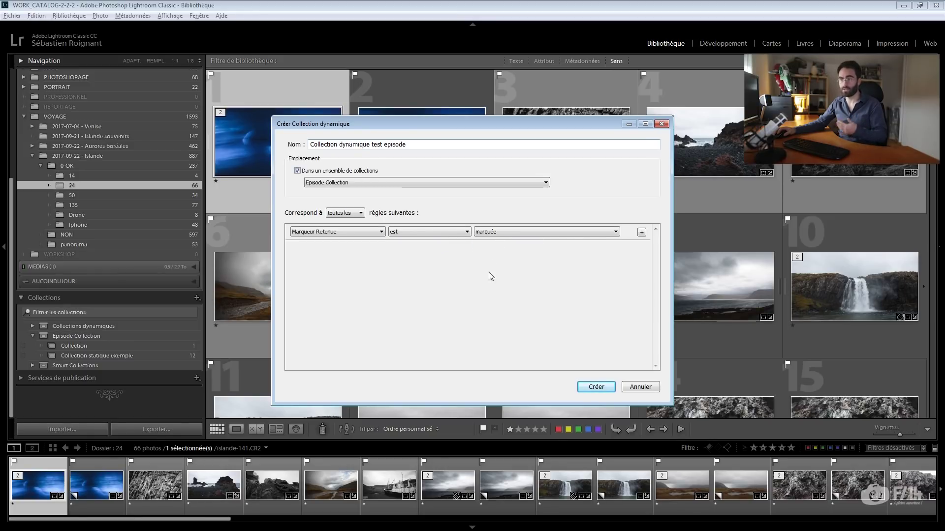
{"action": "left_click", "coordinate": [586, 385]}
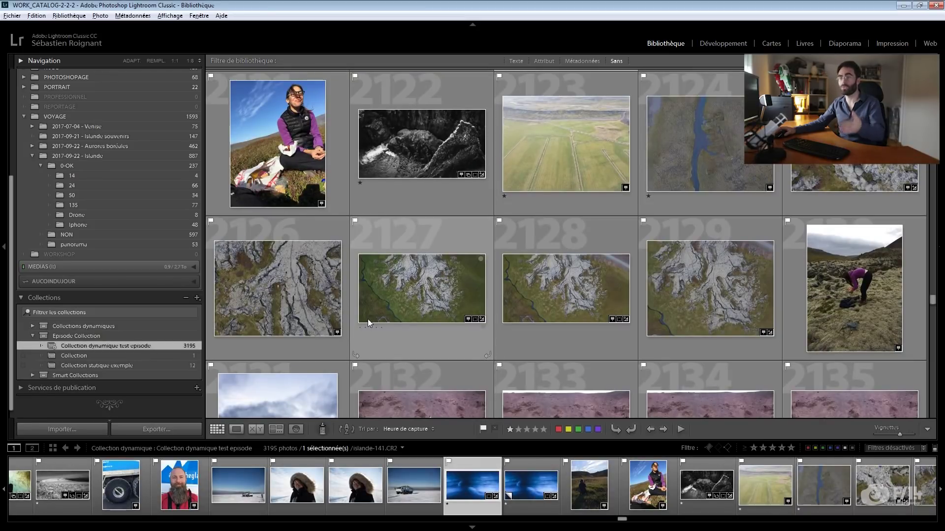
Add the rule Note est supérieure ou égale à one star to "Collection dynamique test episode" and save the smart collection.
{"action": "left_click", "coordinate": [257, 318]}
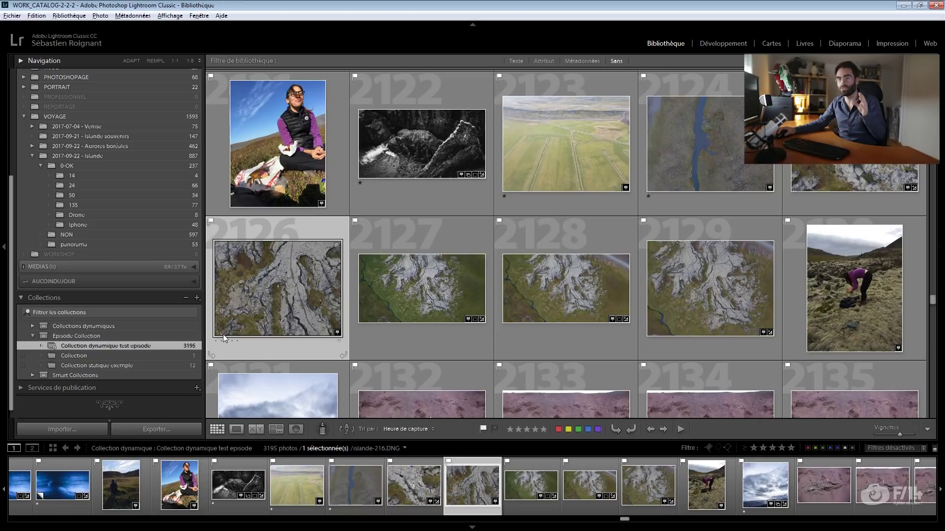
{"action": "right_click", "coordinate": [157, 346]}
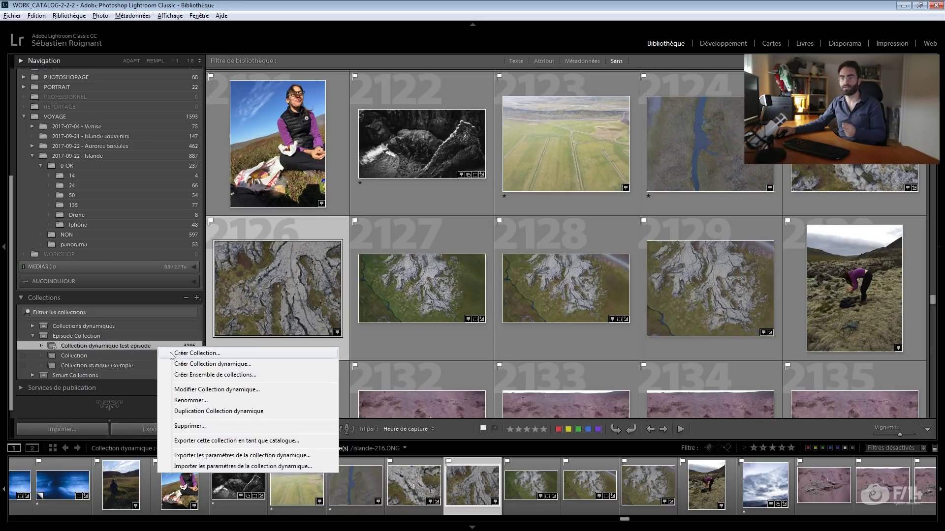
{"action": "left_click", "coordinate": [205, 389]}
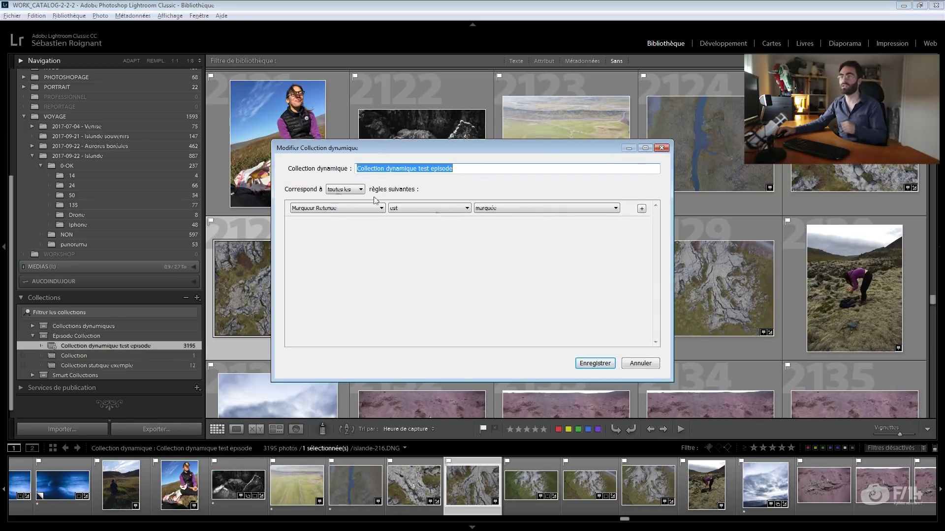
{"action": "left_click", "coordinate": [641, 209]}
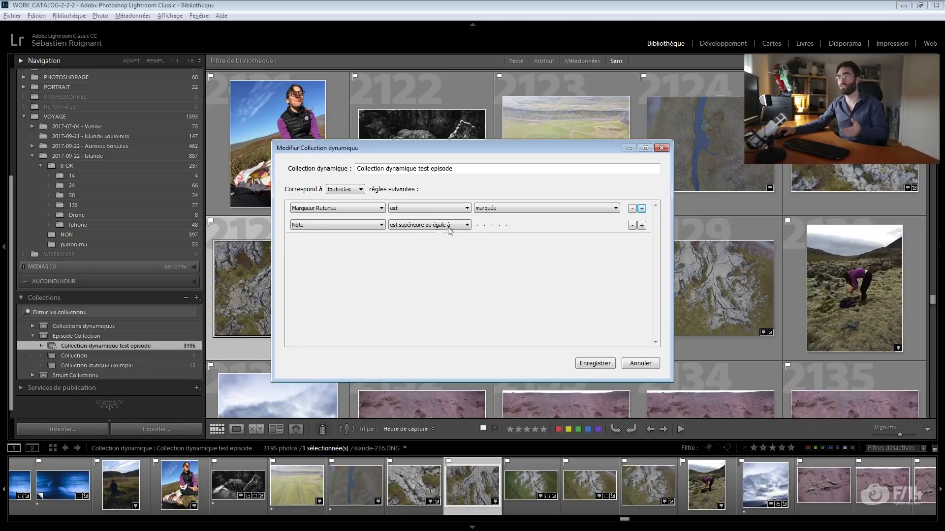
{"action": "left_click", "coordinate": [477, 225]}
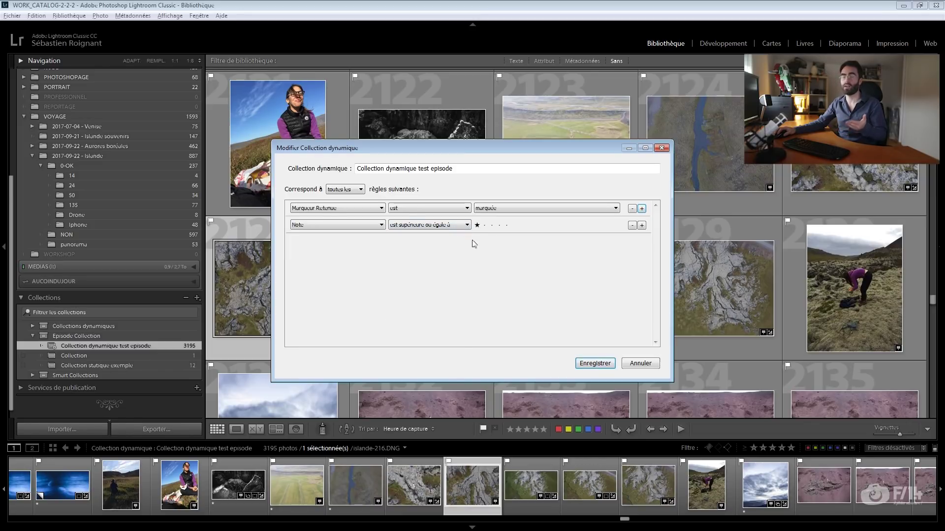
{"action": "left_click", "coordinate": [601, 363]}
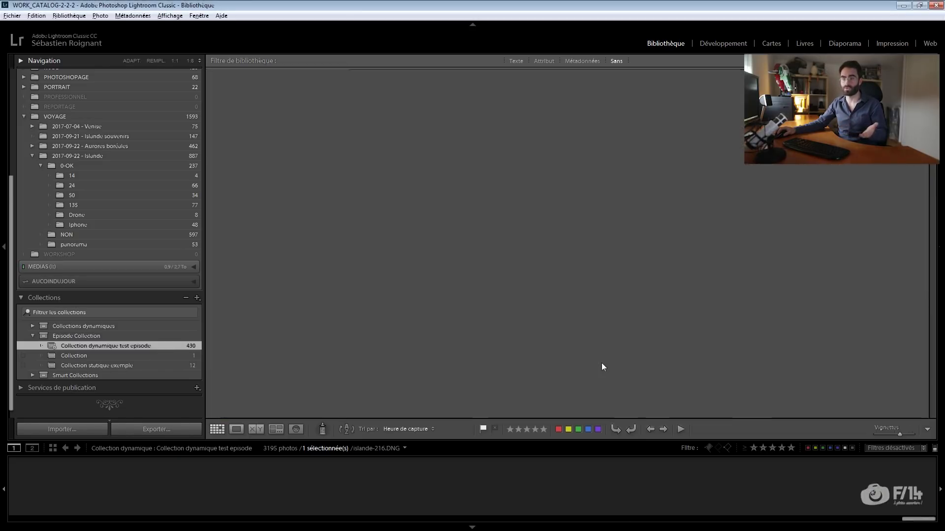
{"action": "scroll", "coordinate": [326, 287], "scroll_direction": "down", "scroll_amount": 3}
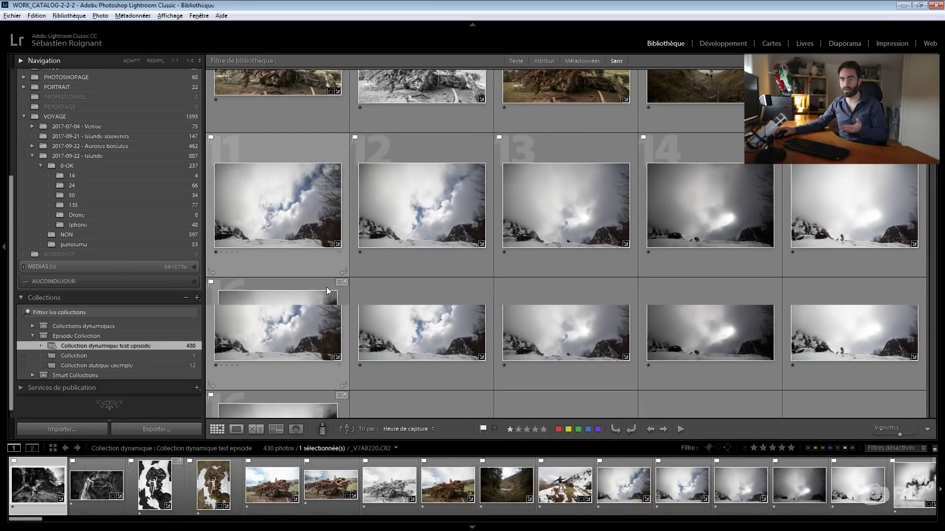
Edit "Collection dynamique test episode" again and add a third rule, Date de capture est dans la plage.
{"action": "right_click", "coordinate": [156, 345]}
{"action": "left_click", "coordinate": [291, 387]}
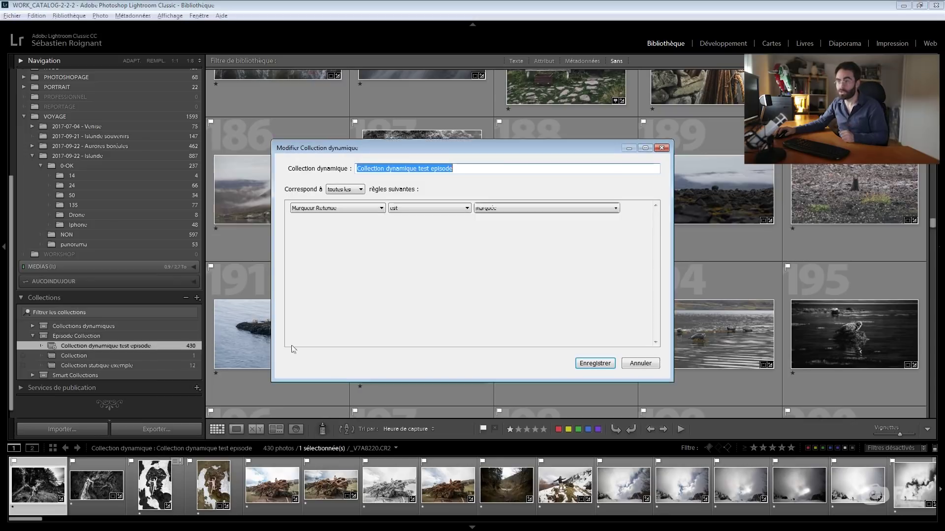
{"action": "left_click", "coordinate": [642, 225]}
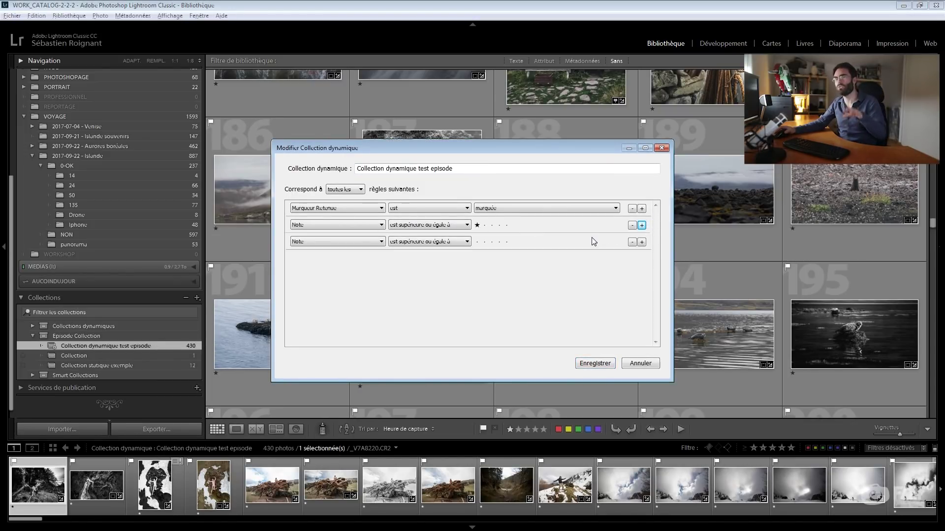
{"action": "left_click", "coordinate": [365, 243]}
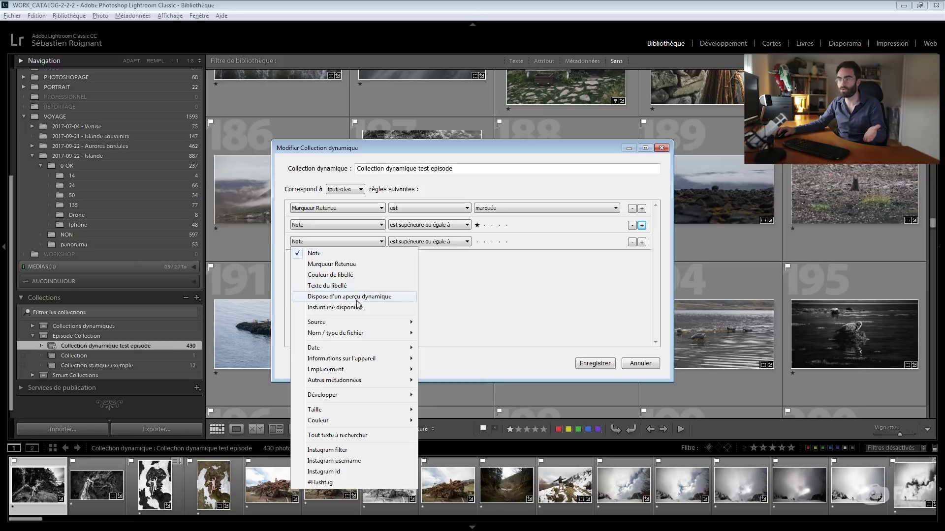
{"action": "mouse_move", "coordinate": [343, 353]}
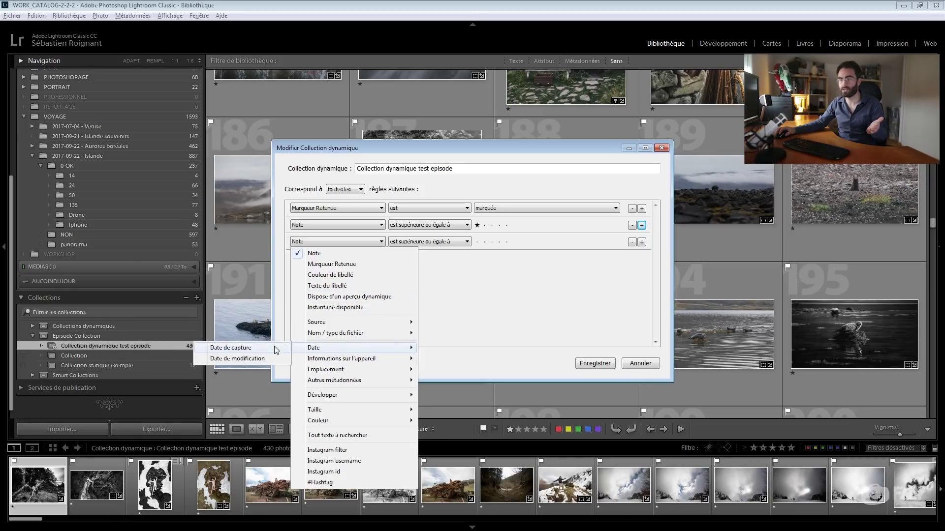
{"action": "left_click", "coordinate": [275, 348]}
{"action": "left_click", "coordinate": [428, 241]}
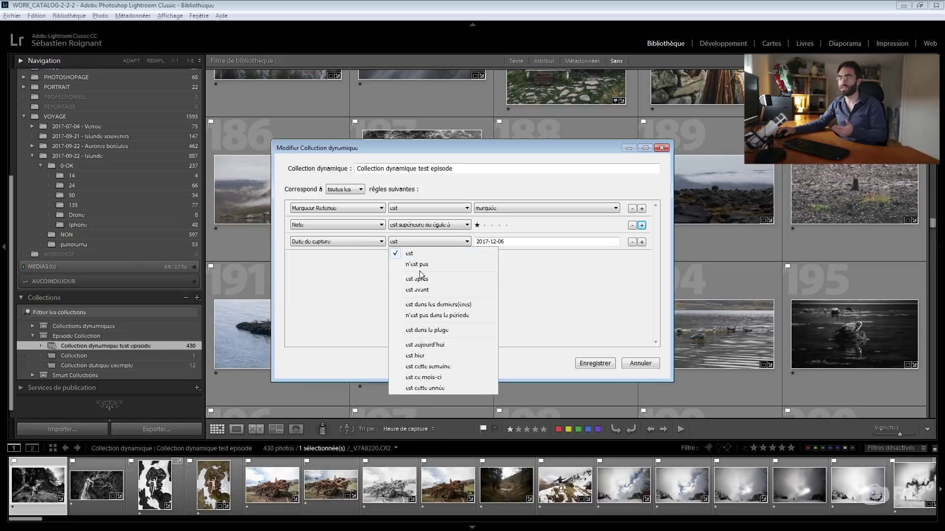
{"action": "left_click", "coordinate": [427, 330]}
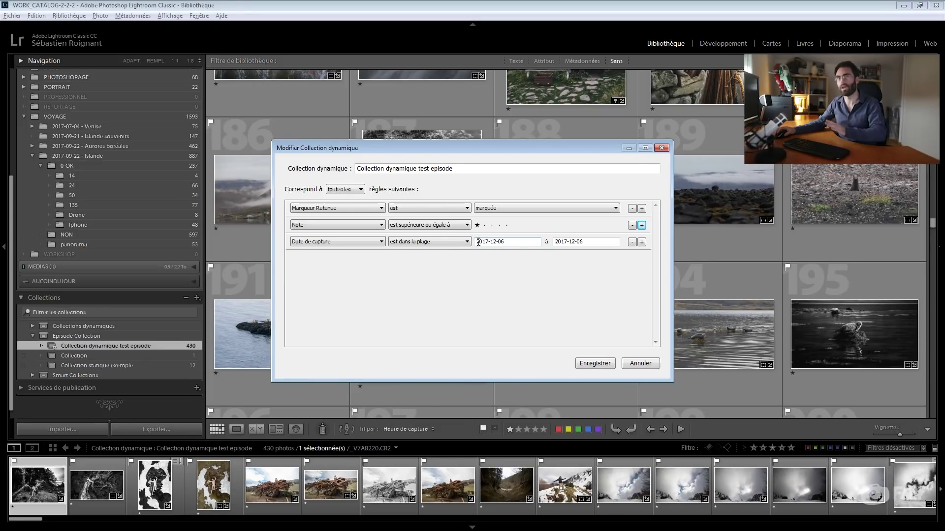
Set the capture date range to 2017-09-14 through 2017-09-30, save the smart collection and look through its photos.
{"action": "key", "text": "Tab"}
{"action": "key", "text": "End"}
{"action": "key", "text": "BackSpace"}
{"action": "key", "text": "BackSpace"}
{"action": "key", "text": "BackSpace"}
{"action": "key", "text": "BackSpace"}
{"action": "key", "text": "BackSpace"}
{"action": "type", "text": "09-14"}
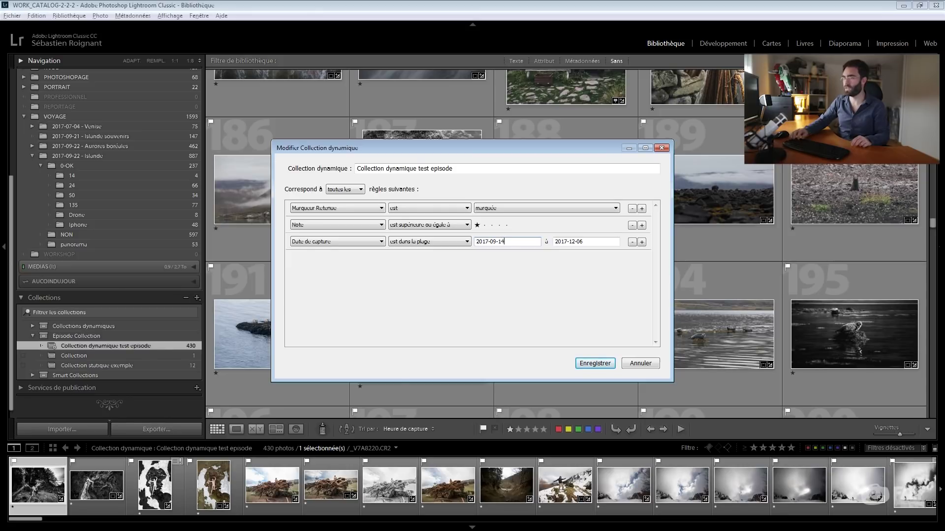
{"action": "key", "text": "Tab"}
{"action": "key", "text": "End"}
{"action": "key", "text": "BackSpace"}
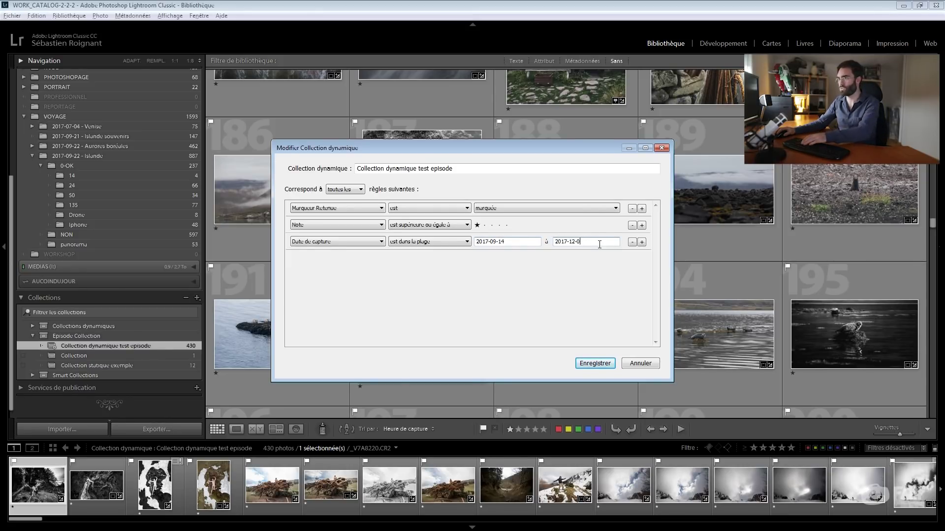
{"action": "key", "text": "BackSpace"}
{"action": "type", "text": "09-30"}
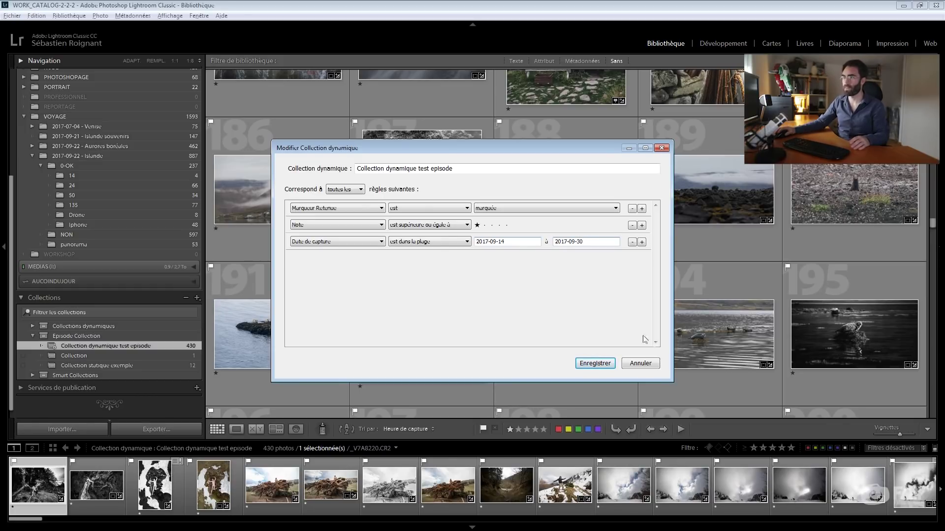
{"action": "left_click", "coordinate": [596, 364]}
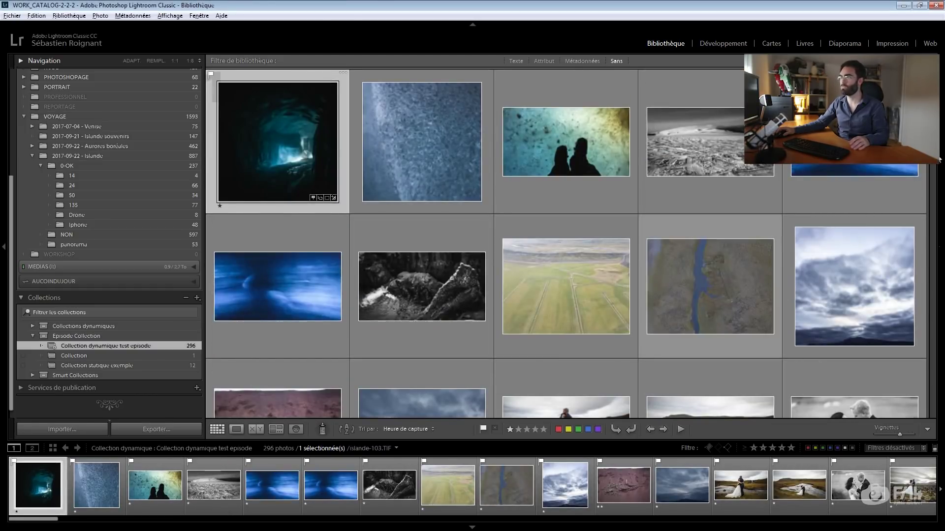
{"action": "scroll", "coordinate": [914, 238], "scroll_direction": "down", "scroll_amount": 20}
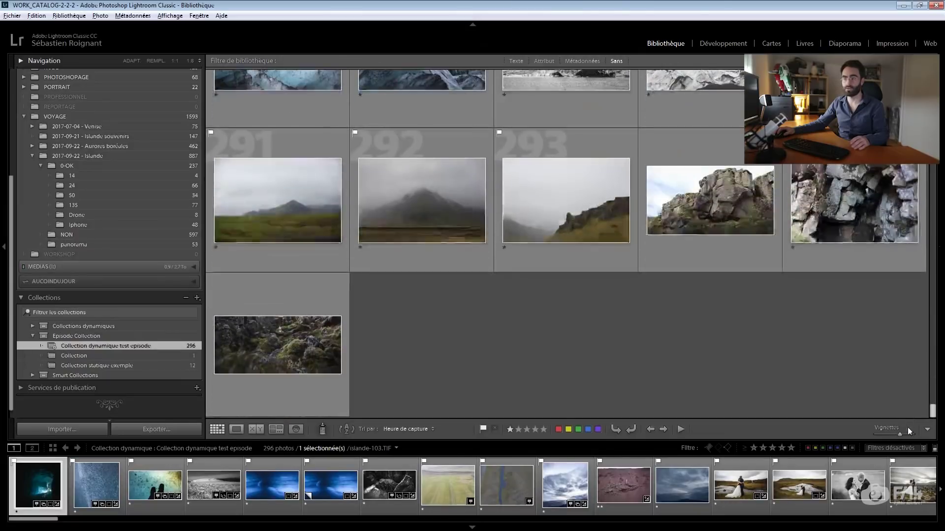
{"action": "scroll", "coordinate": [910, 410], "scroll_direction": "up", "scroll_amount": 3}
{"action": "scroll", "coordinate": [284, 344], "scroll_direction": "up", "scroll_amount": 5}
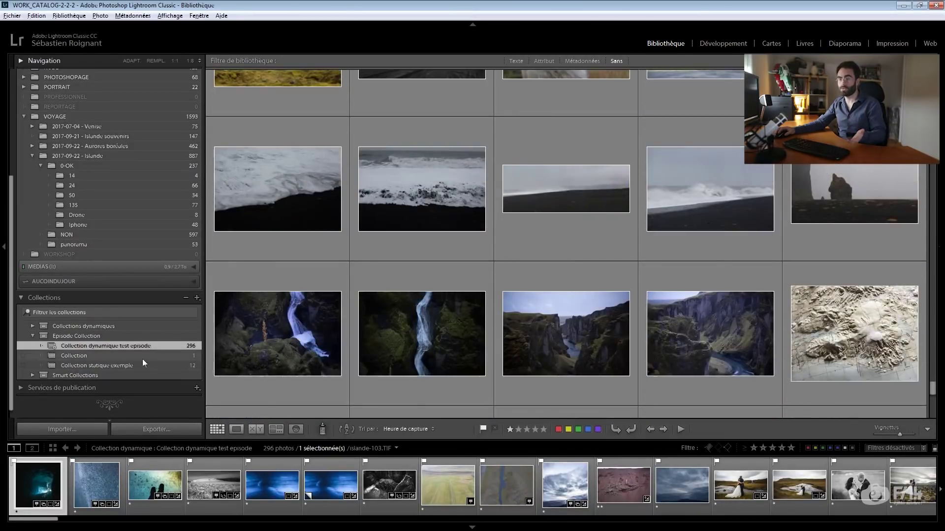
Add the rule Objectif est 24 to "Collection dynamique test episode" and save it.
{"action": "right_click", "coordinate": [143, 346]}
{"action": "left_click", "coordinate": [172, 393]}
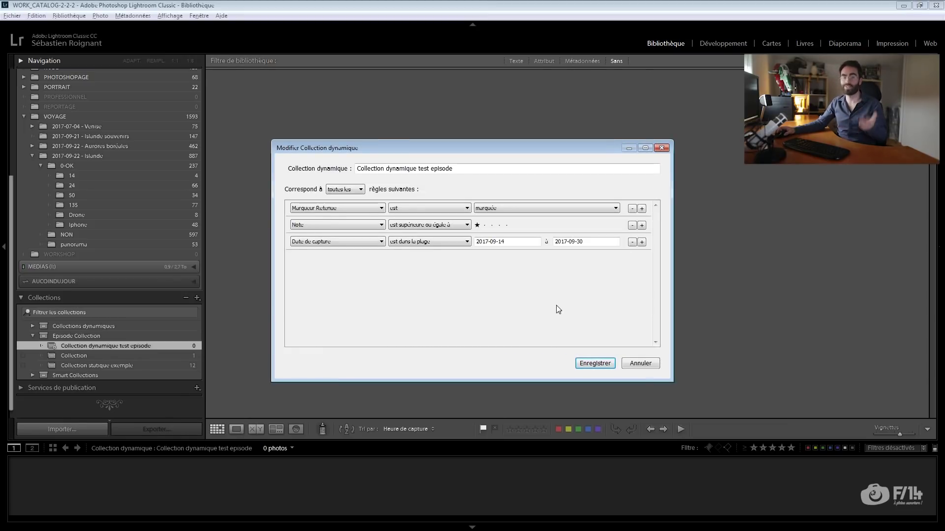
{"action": "left_click", "coordinate": [641, 241]}
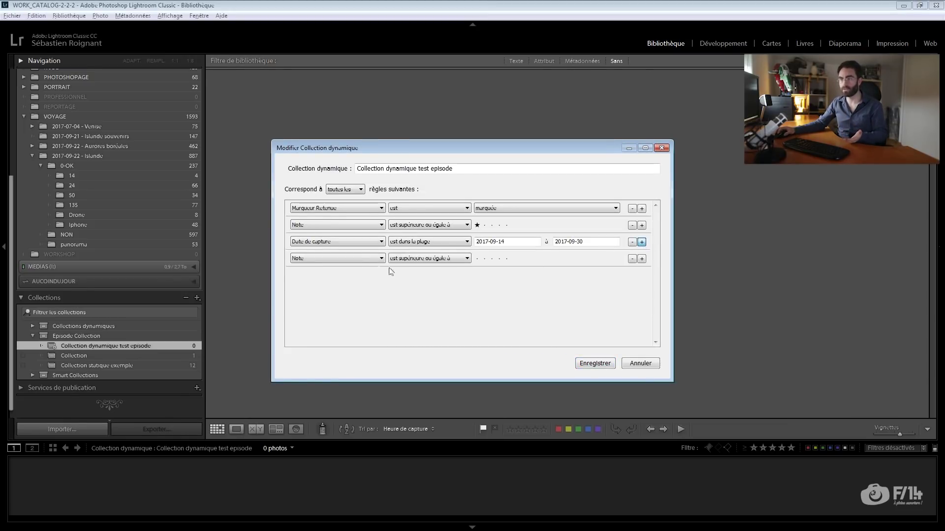
{"action": "left_click", "coordinate": [372, 259]}
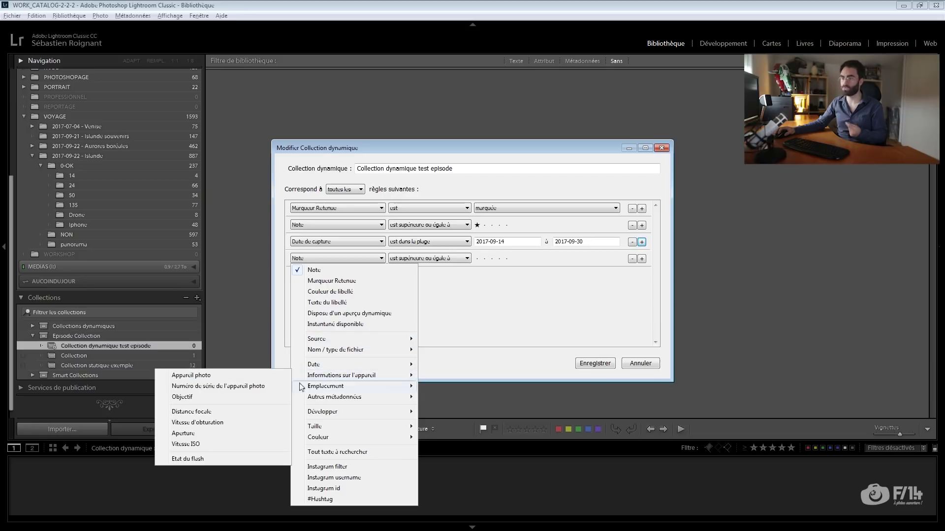
{"action": "left_click", "coordinate": [248, 399]}
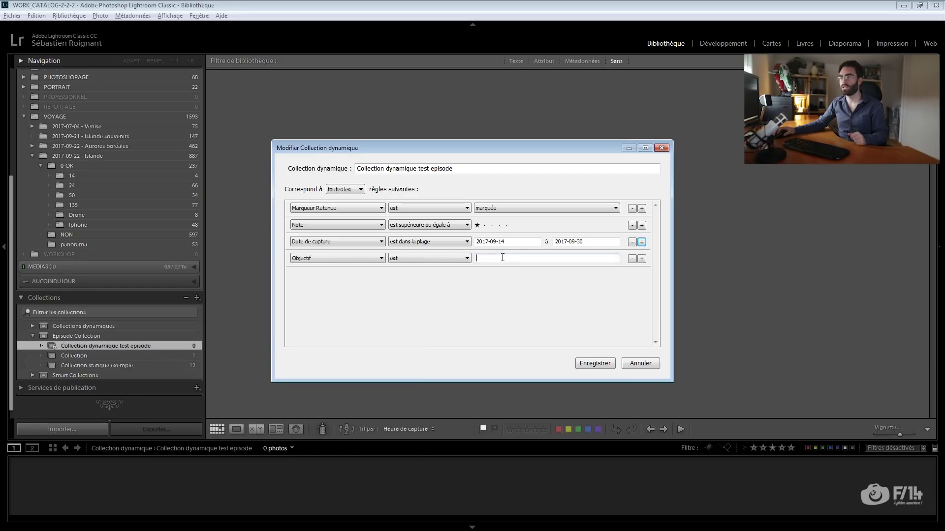
{"action": "type", "text": "24"}
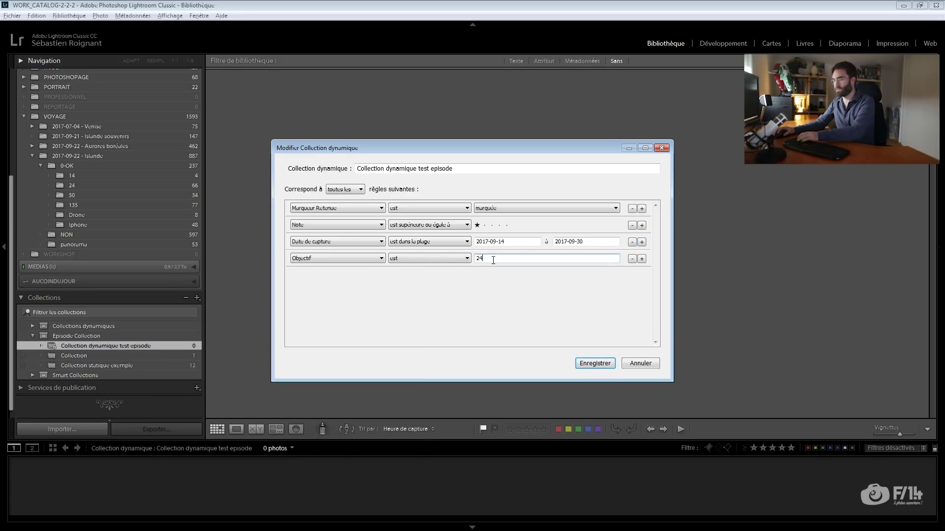
{"action": "left_click", "coordinate": [584, 364]}
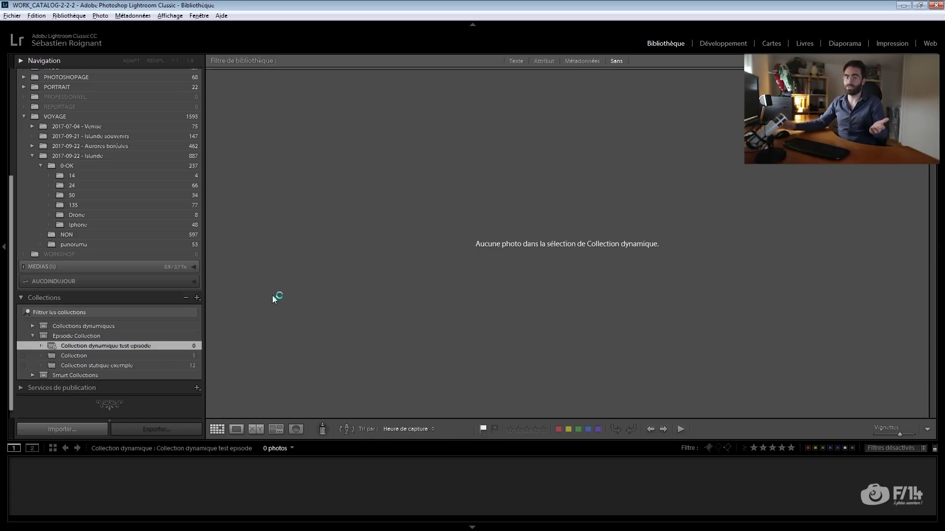
Change the Objectif rule's condition to contient, save the smart collection and browse the matching photos.
{"action": "right_click", "coordinate": [194, 346]}
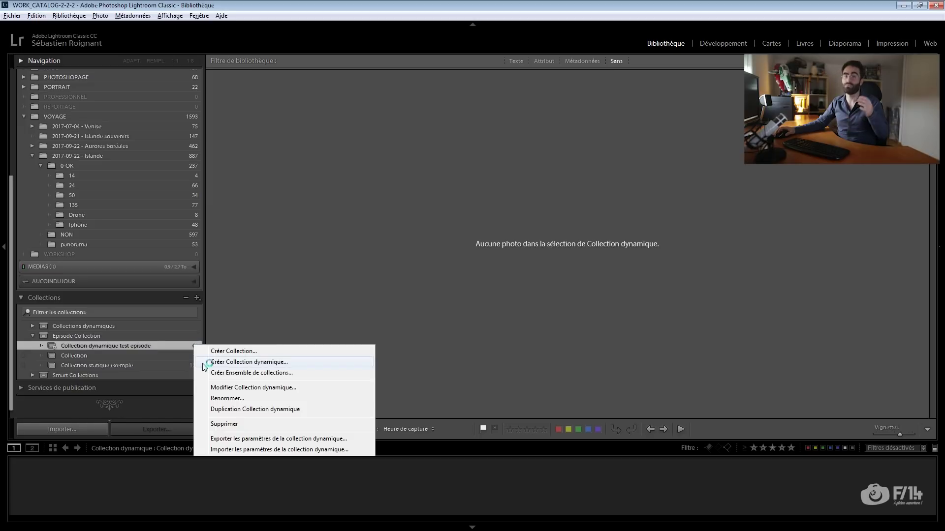
{"action": "left_click", "coordinate": [226, 388]}
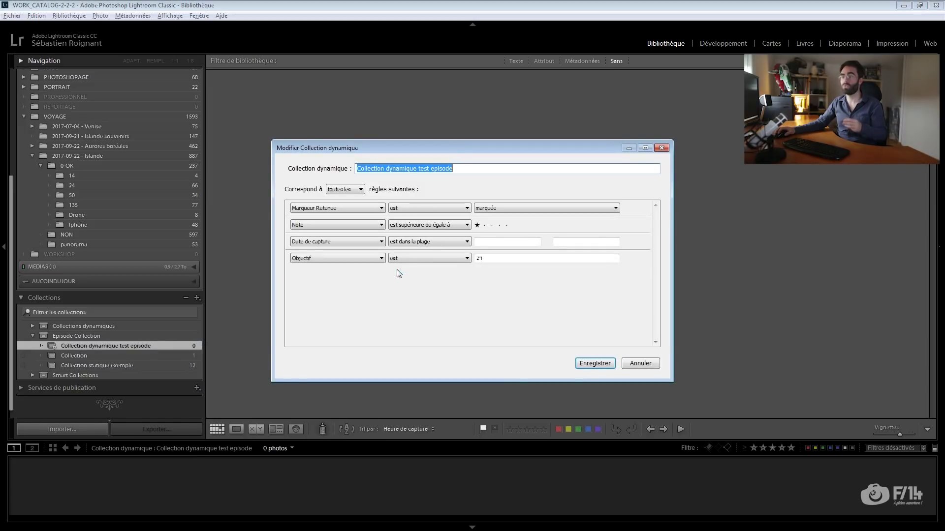
{"action": "left_click", "coordinate": [404, 259]}
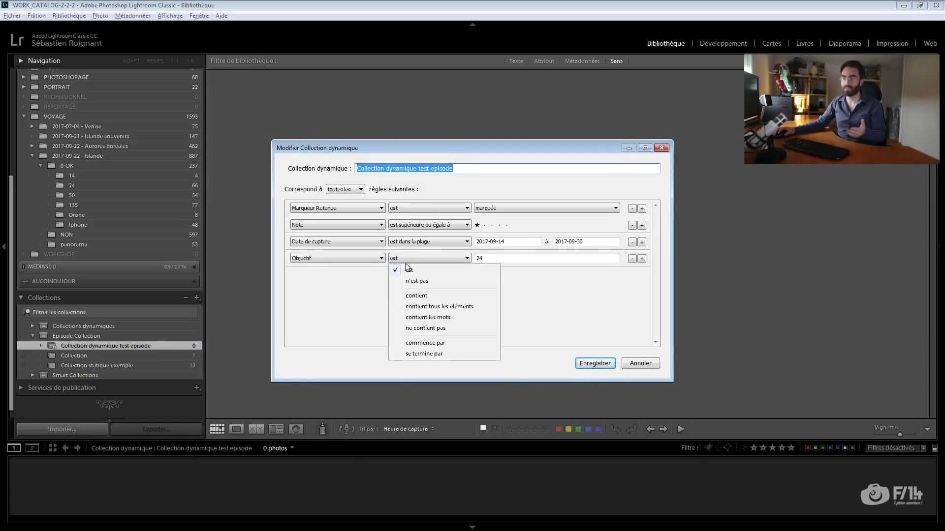
{"action": "left_click", "coordinate": [415, 298]}
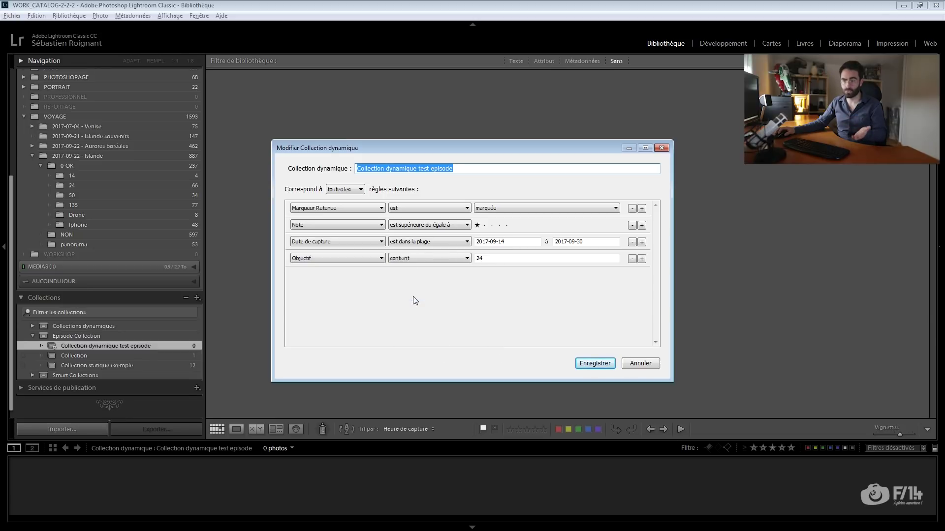
{"action": "left_click", "coordinate": [595, 363]}
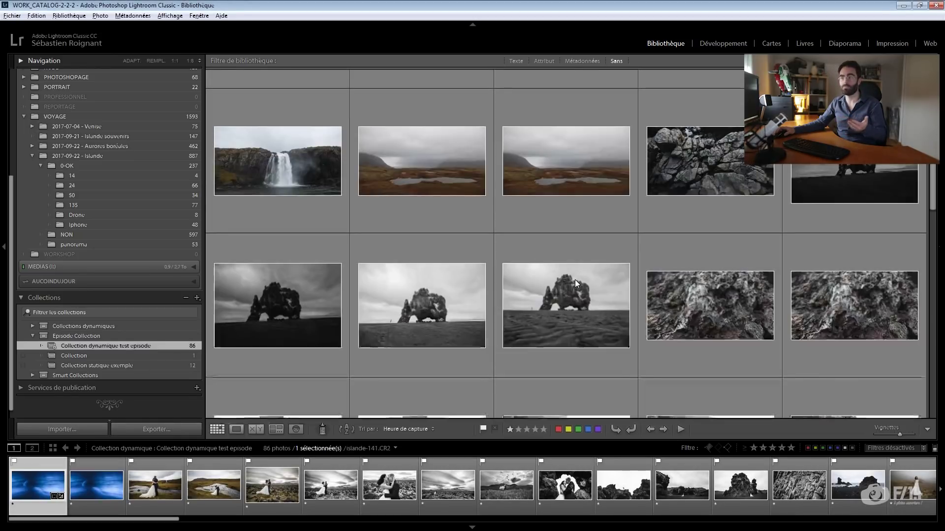
{"action": "scroll", "coordinate": [575, 280], "scroll_direction": "down", "scroll_amount": 5}
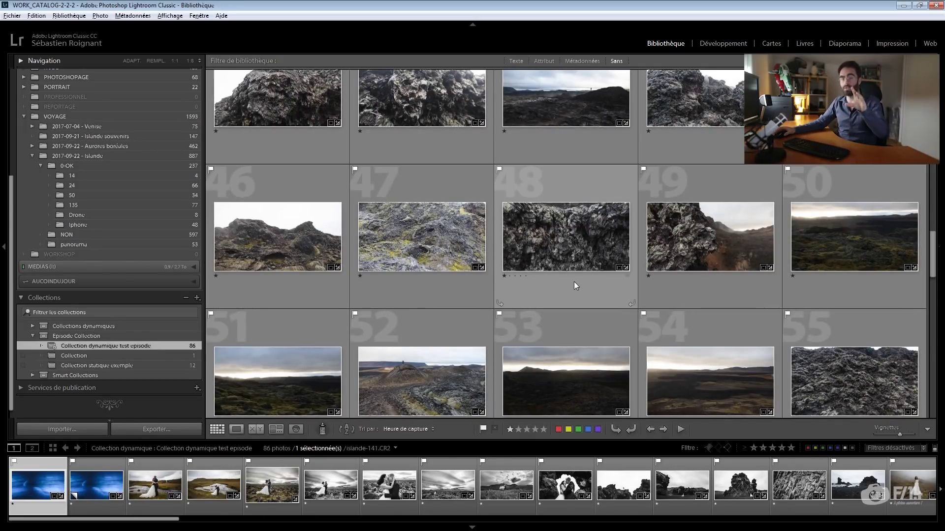
Add the rule Mots-clés contient "mer, cascade" to "Collection dynamique test episode" and save the smart collection.
{"action": "right_click", "coordinate": [174, 346]}
{"action": "left_click", "coordinate": [207, 388]}
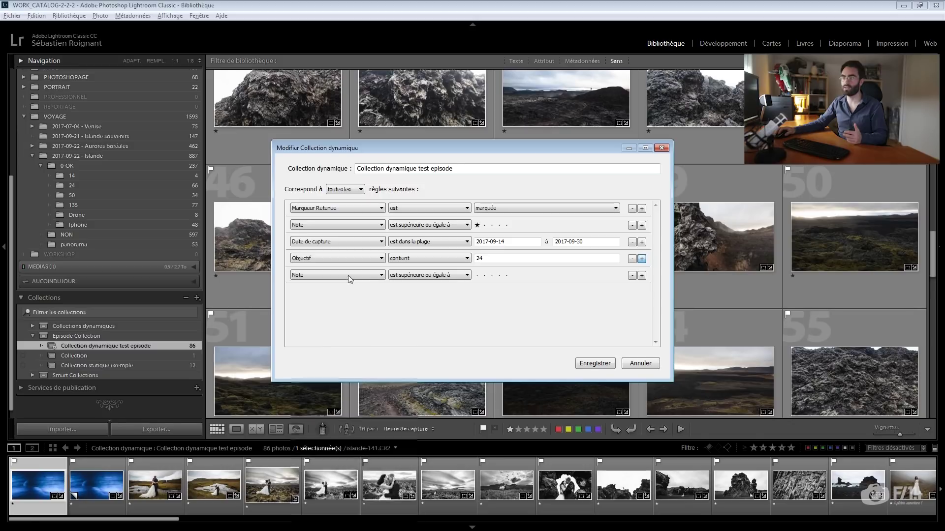
{"action": "left_click", "coordinate": [339, 275]}
{"action": "mouse_move", "coordinate": [343, 417]}
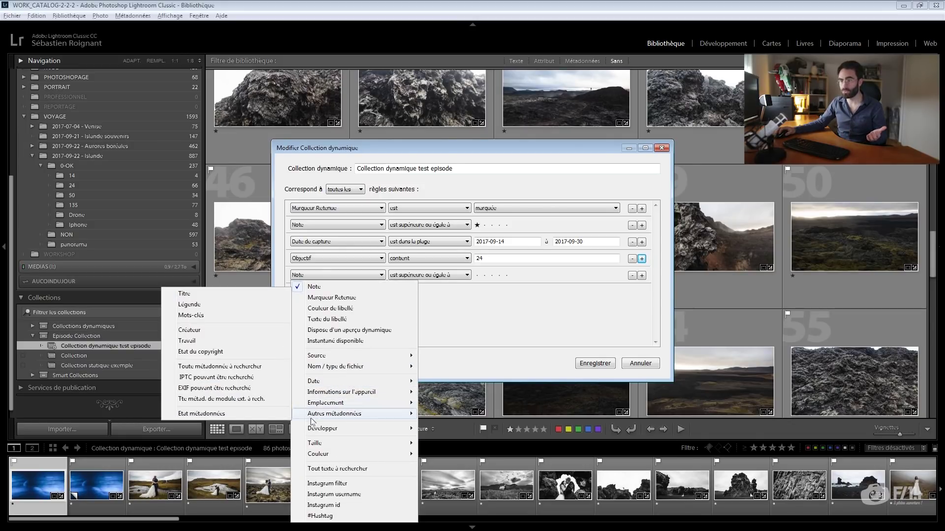
{"action": "left_click", "coordinate": [206, 315]}
{"action": "left_click", "coordinate": [481, 276]}
{"action": "type", "text": "mur"}
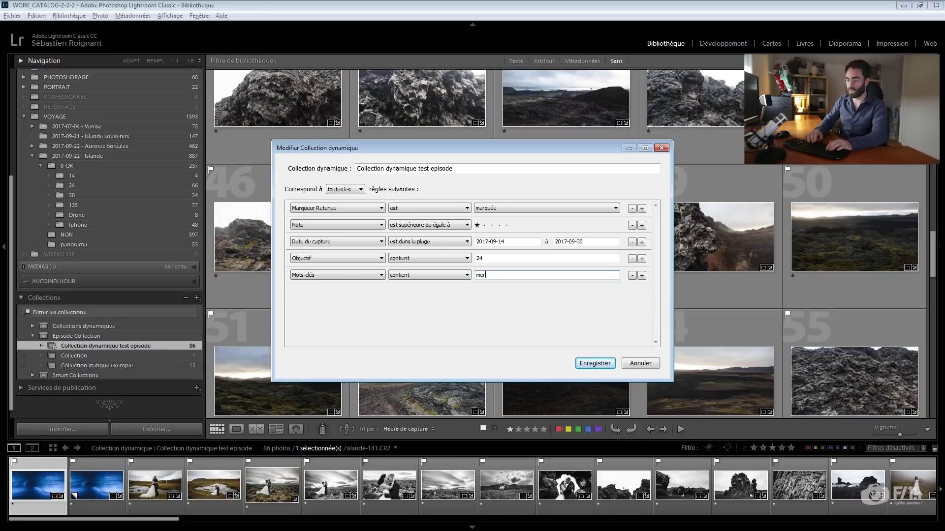
{"action": "type", "text": ", cascade"}
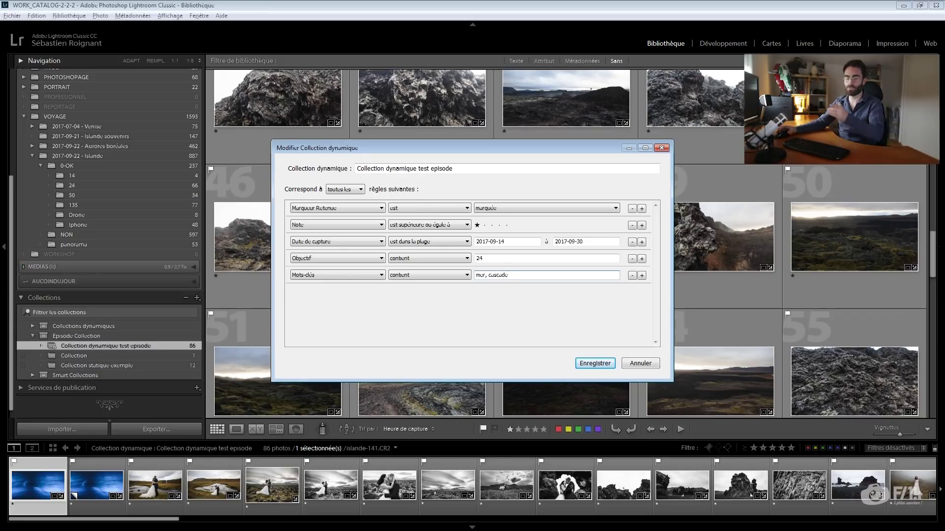
{"action": "left_click", "coordinate": [583, 365]}
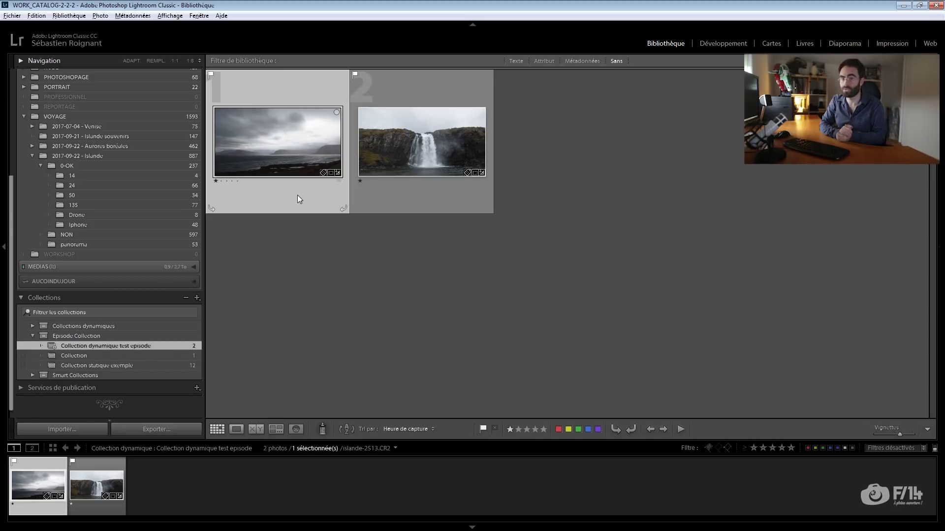
{"action": "right_click", "coordinate": [137, 347]}
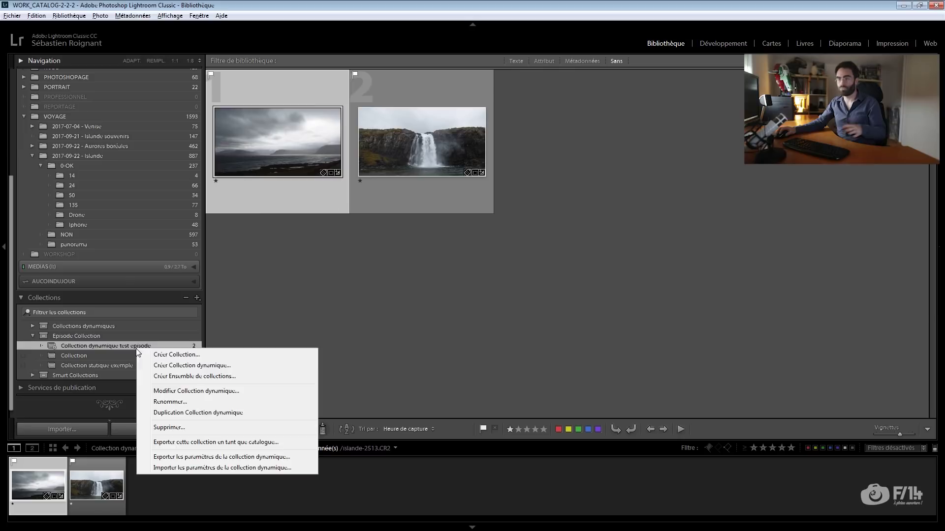
{"action": "left_click", "coordinate": [167, 402]}
{"action": "left_click", "coordinate": [568, 274]}
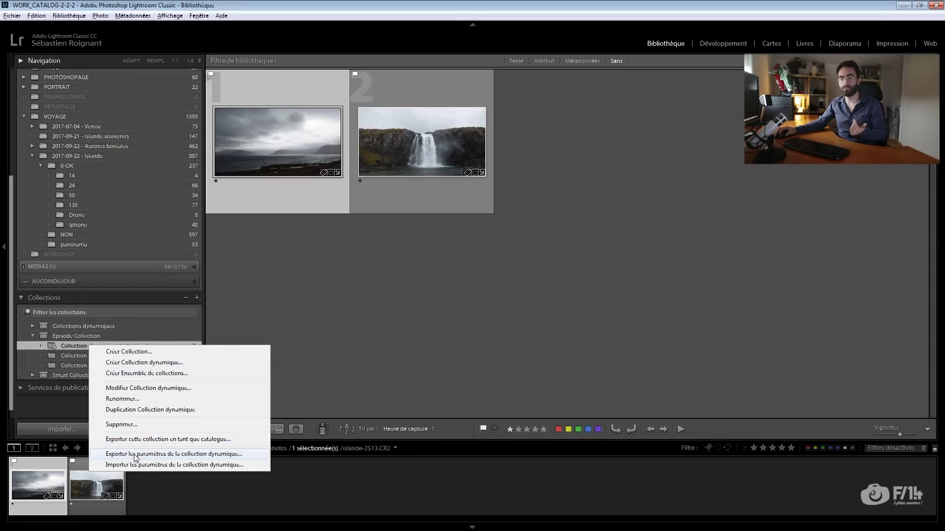
{"action": "left_click", "coordinate": [136, 459]}
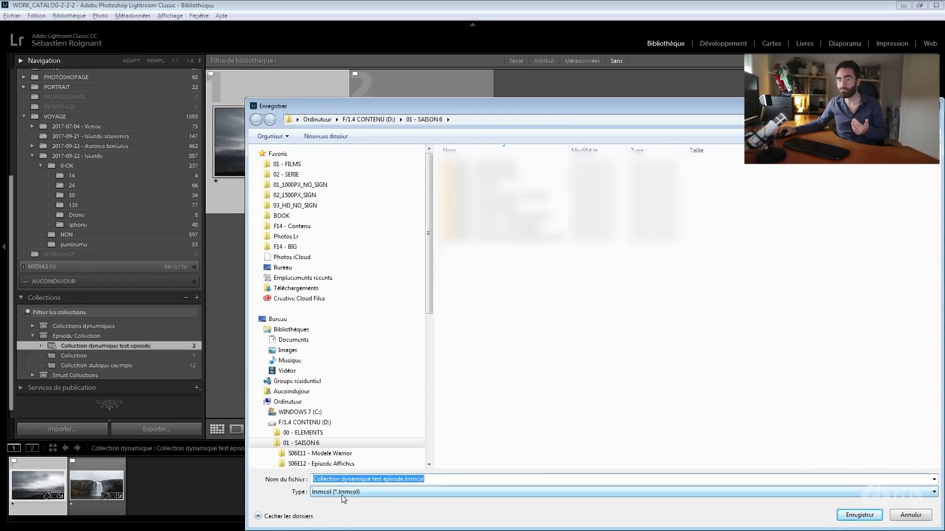
{"action": "left_click", "coordinate": [896, 518]}
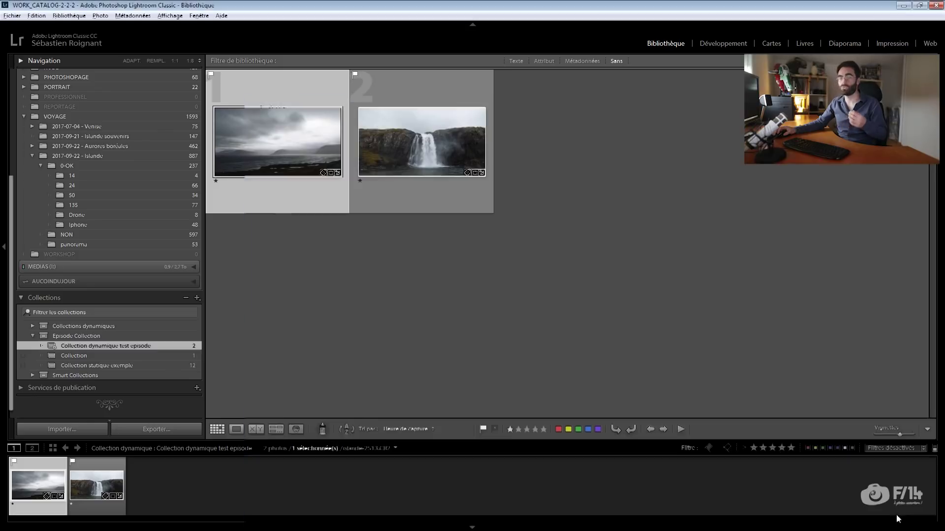
Show the commands available for "Collection dynamique test episode", including the import of smart collection settings.
{"action": "right_click", "coordinate": [95, 347]}
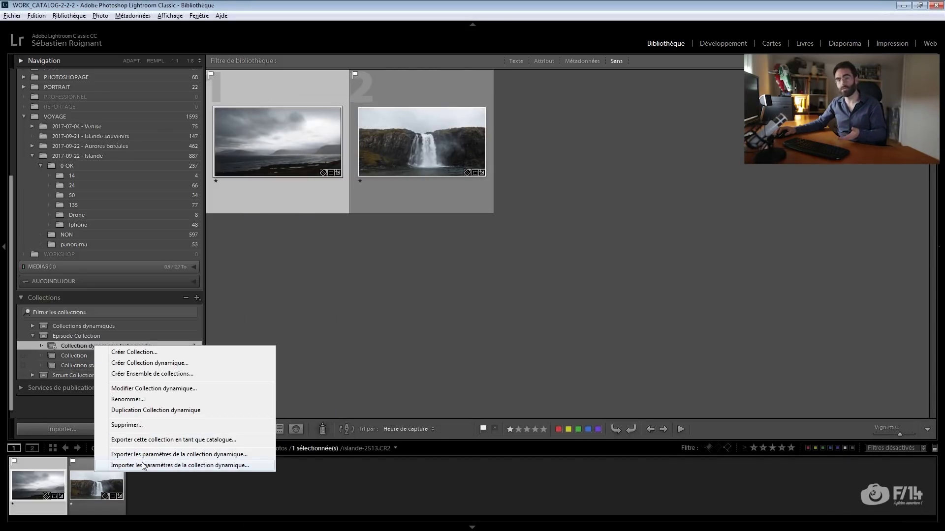